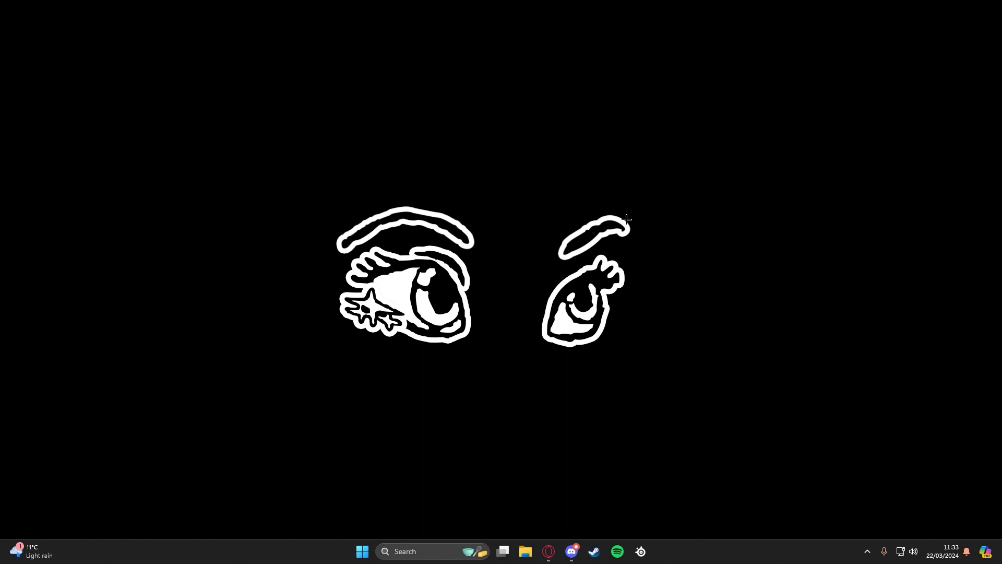
# Switch to Discord and start creating your own server without a template, for a club or community.
pyautogui.click(572, 551)
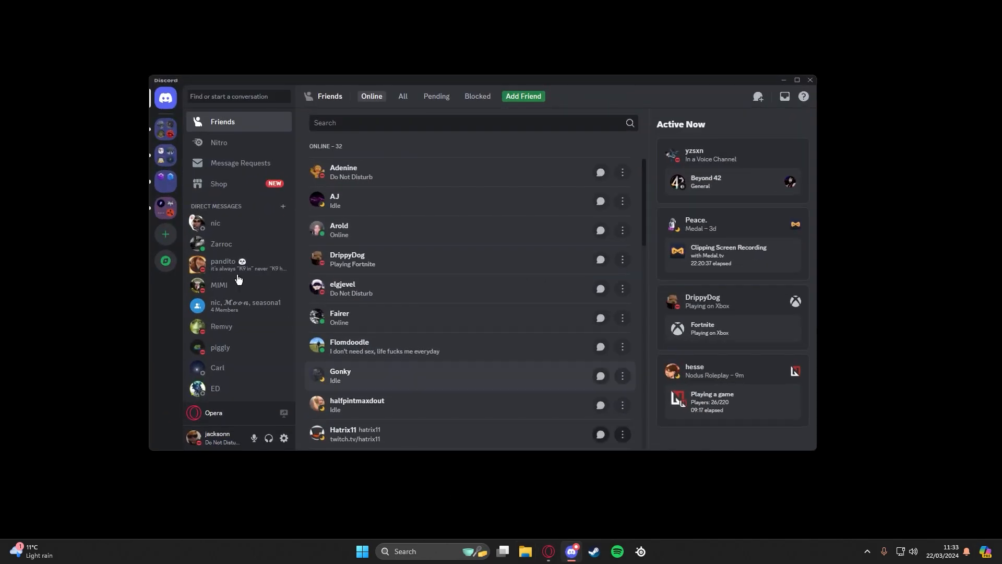
pyautogui.click(165, 234)
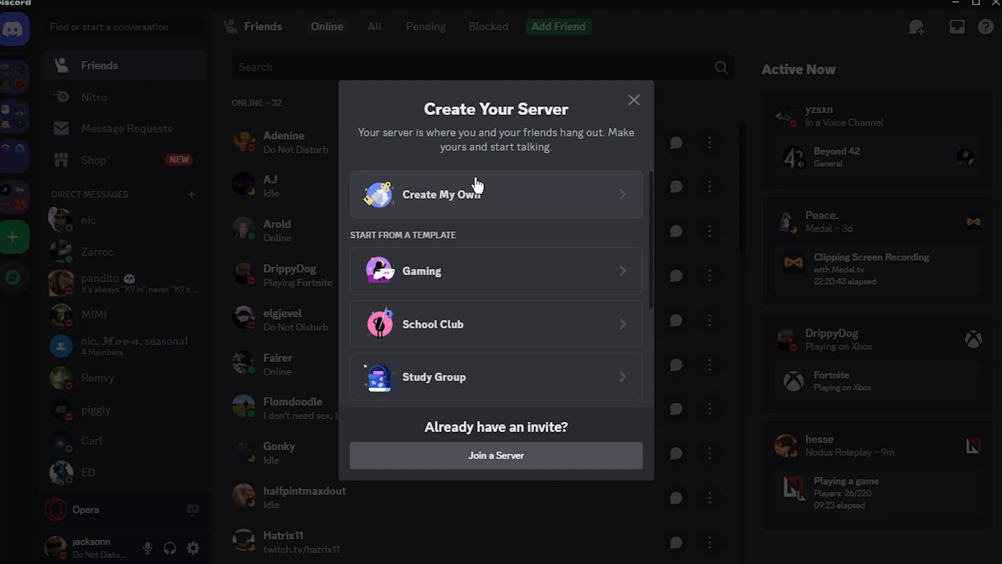
pyautogui.moveTo(646, 208); pyautogui.dragTo(644, 108)
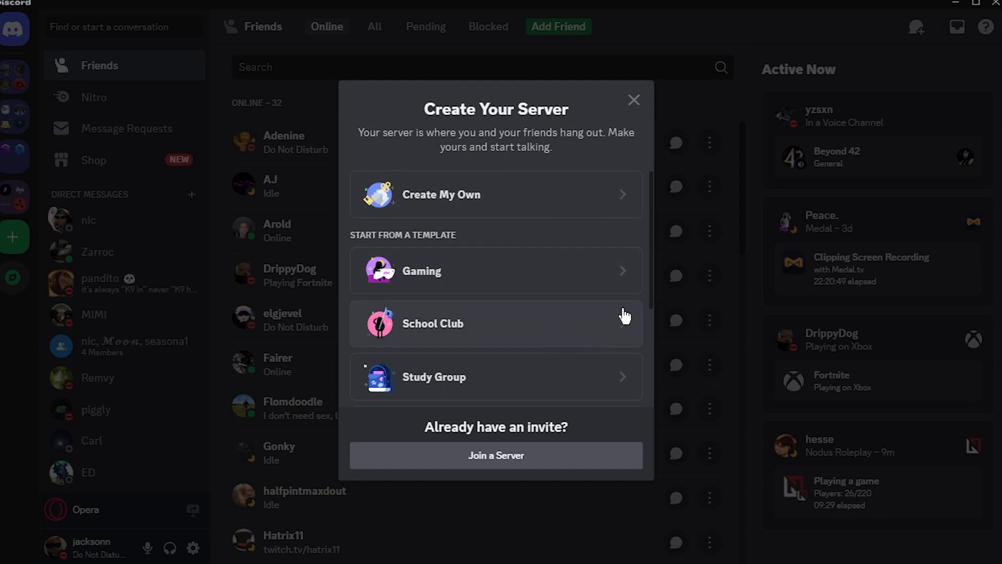
pyautogui.moveTo(651, 241); pyautogui.dragTo(658, 372)
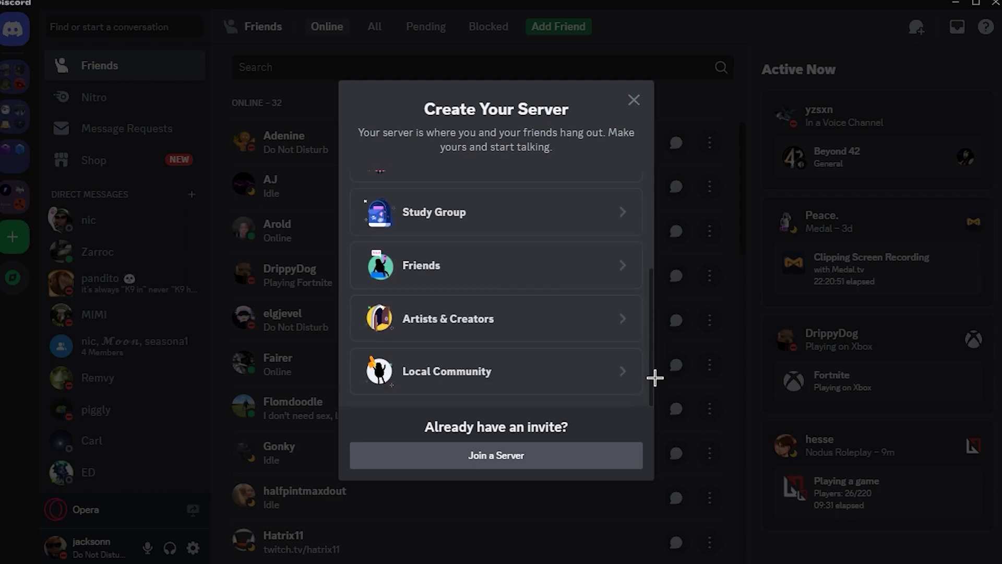
pyautogui.moveTo(651, 273); pyautogui.dragTo(666, 141)
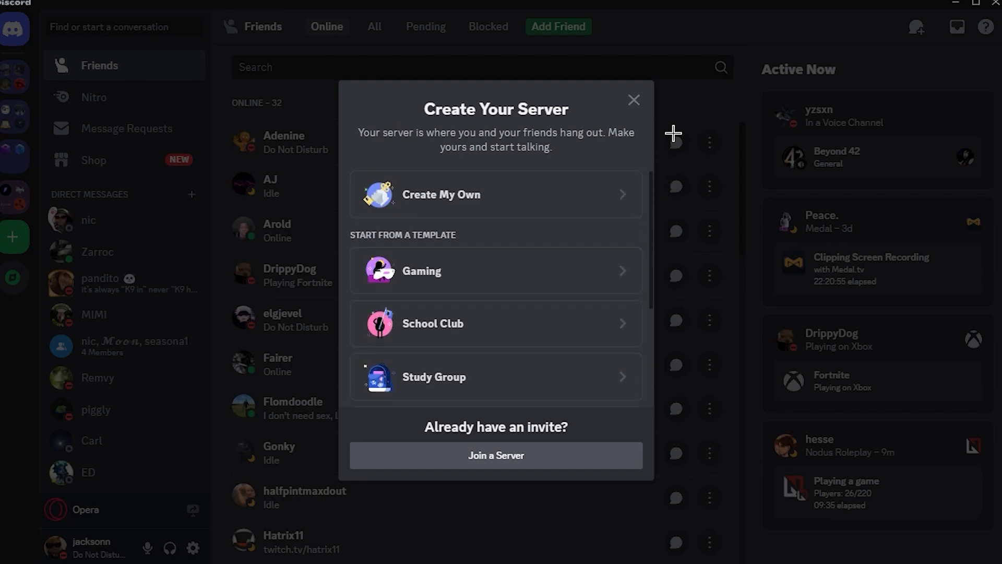
pyautogui.click(532, 206)
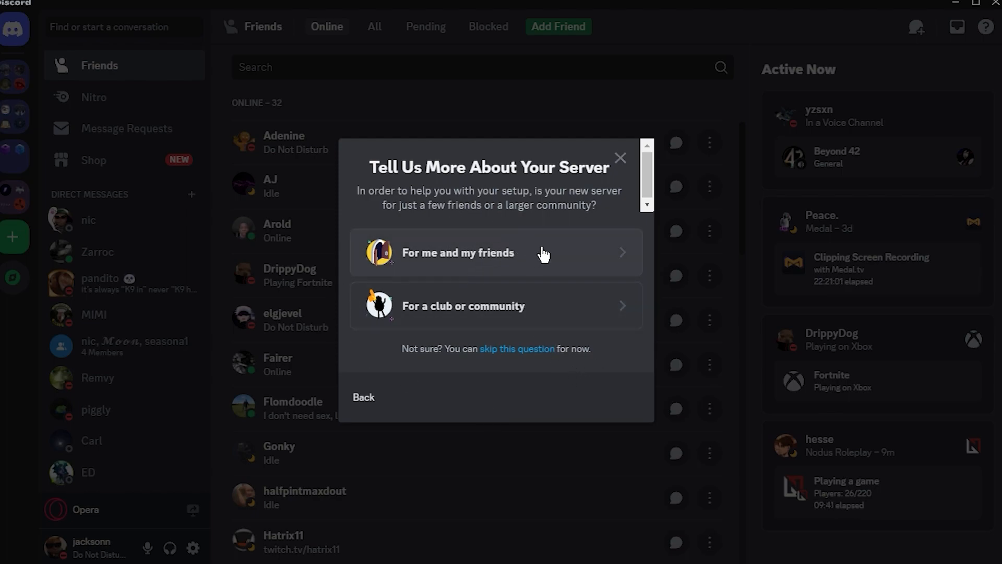
pyautogui.click(545, 325)
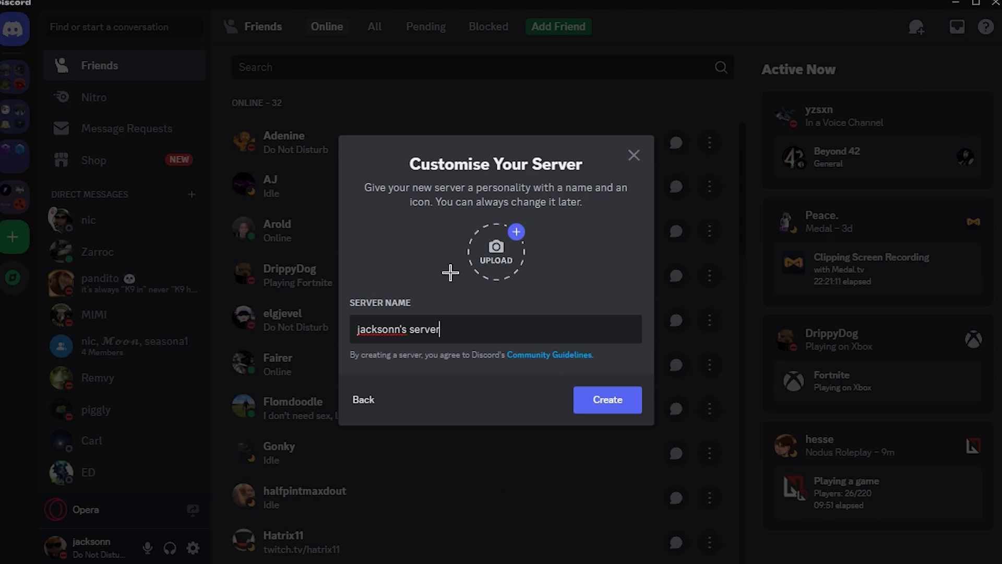
# Name the new server "The Basement" and create it.
pyautogui.tripleClick(514, 332)
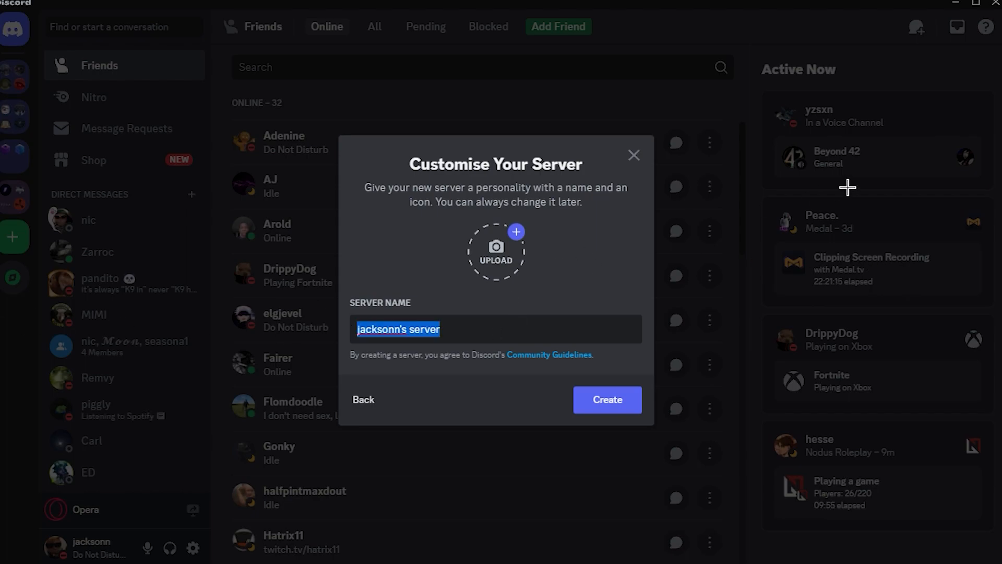
pyautogui.write('The Basement')
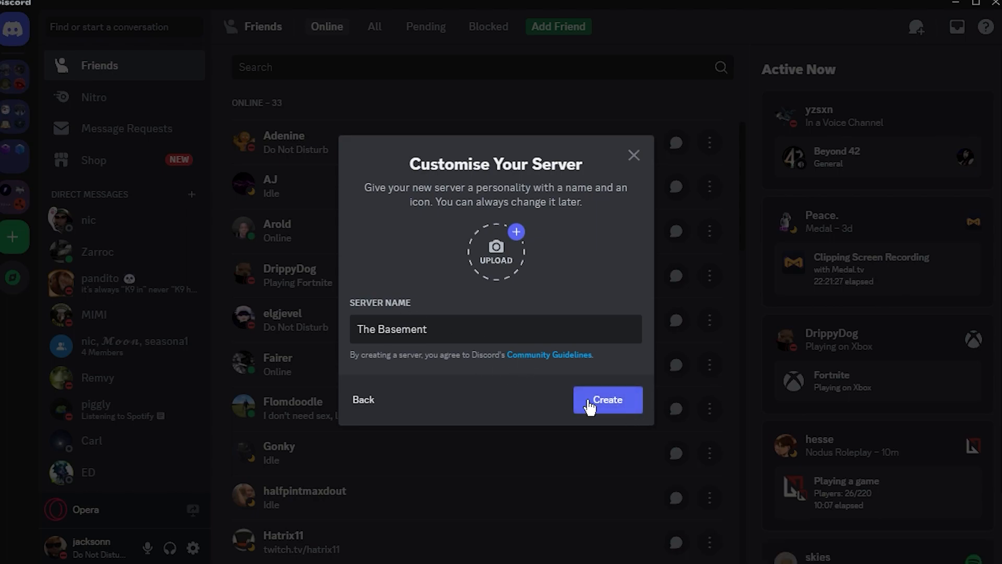
pyautogui.click(610, 409)
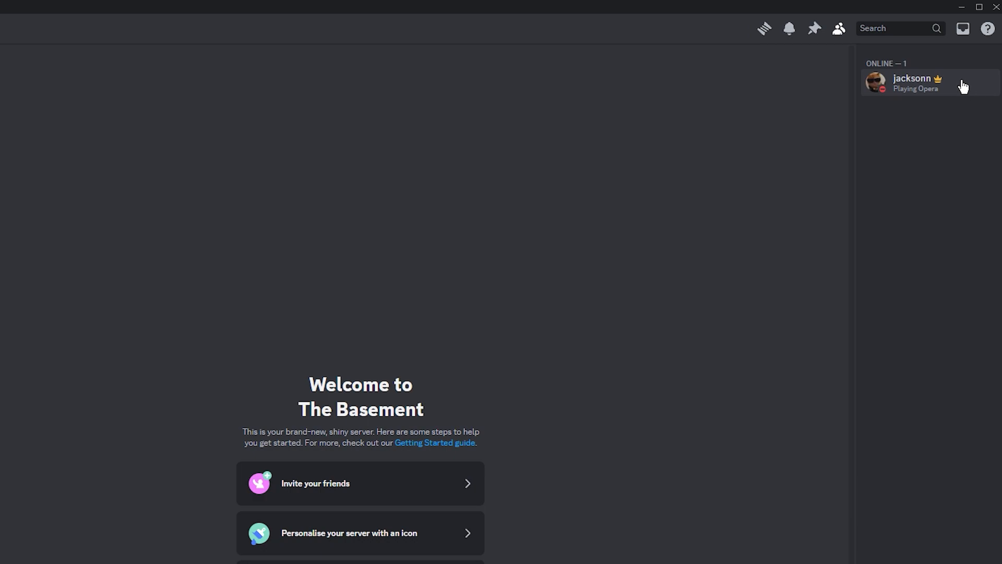
# Toggle the server's member list between hidden and shown, leaving it shown.
pyautogui.click(840, 29)
pyautogui.click(838, 33)
pyautogui.click(839, 33)
pyautogui.click(838, 33)
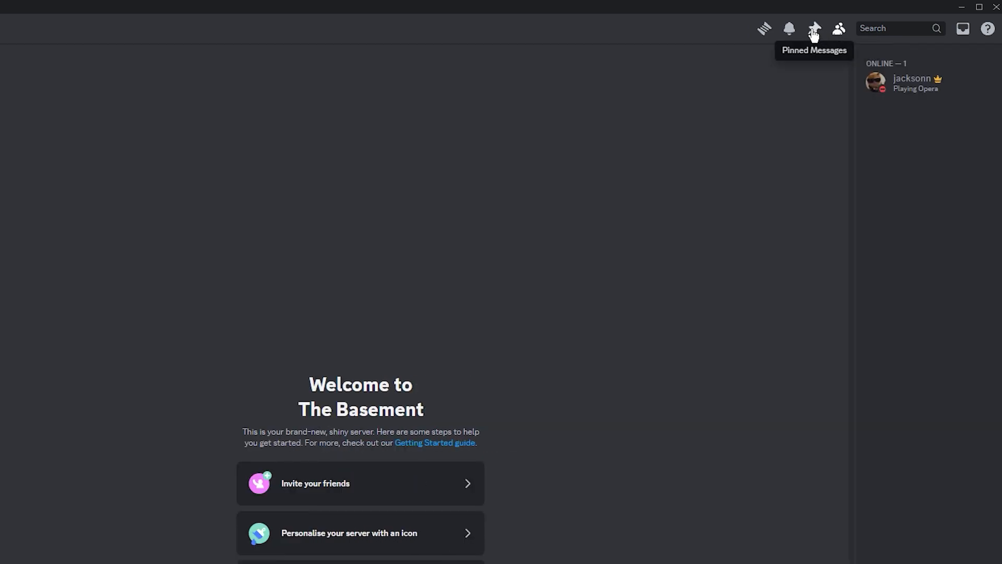
# Examine the pinned messages of the general channel and close the list.
pyautogui.click(814, 30)
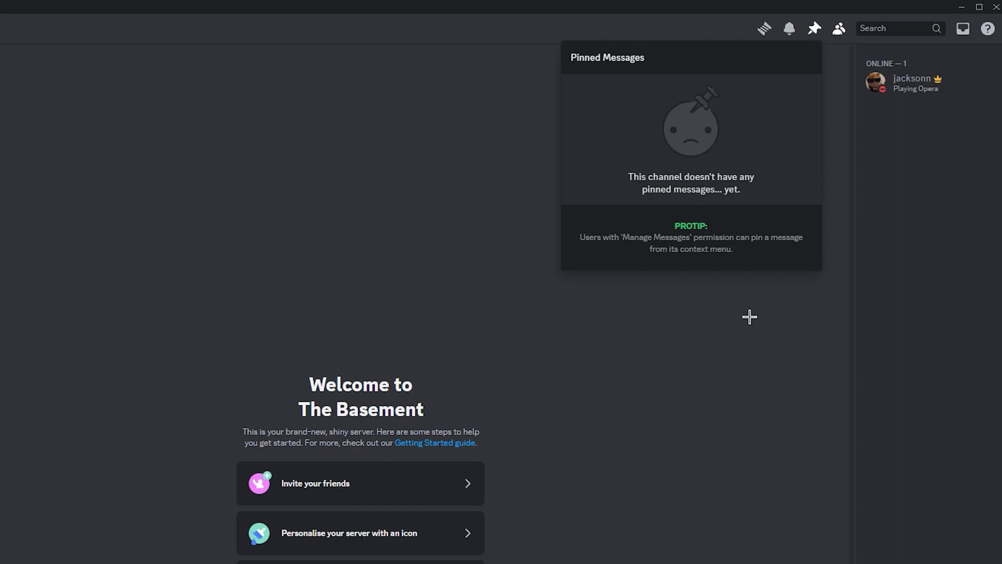
pyautogui.press('Escape')
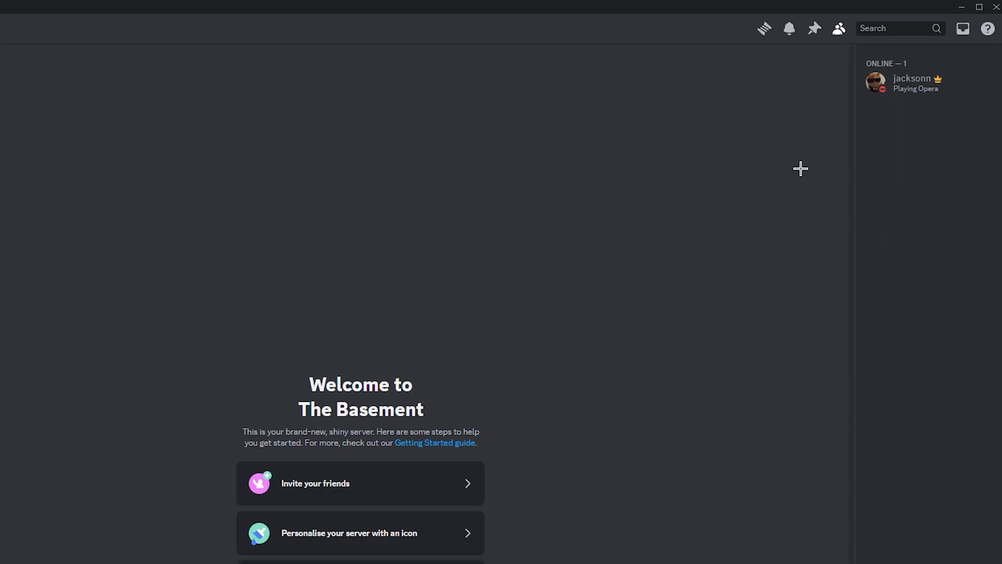
pyautogui.click(817, 32)
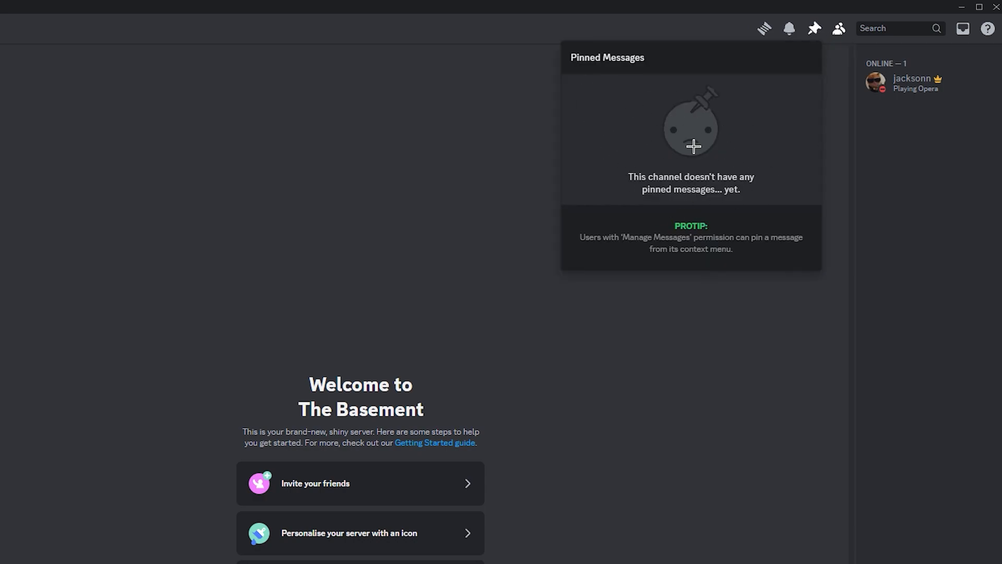
pyautogui.click(731, 396)
# Review the general channel's notification options and its threads list without changing either.
pyautogui.click(793, 35)
pyautogui.click(790, 35)
pyautogui.click(790, 37)
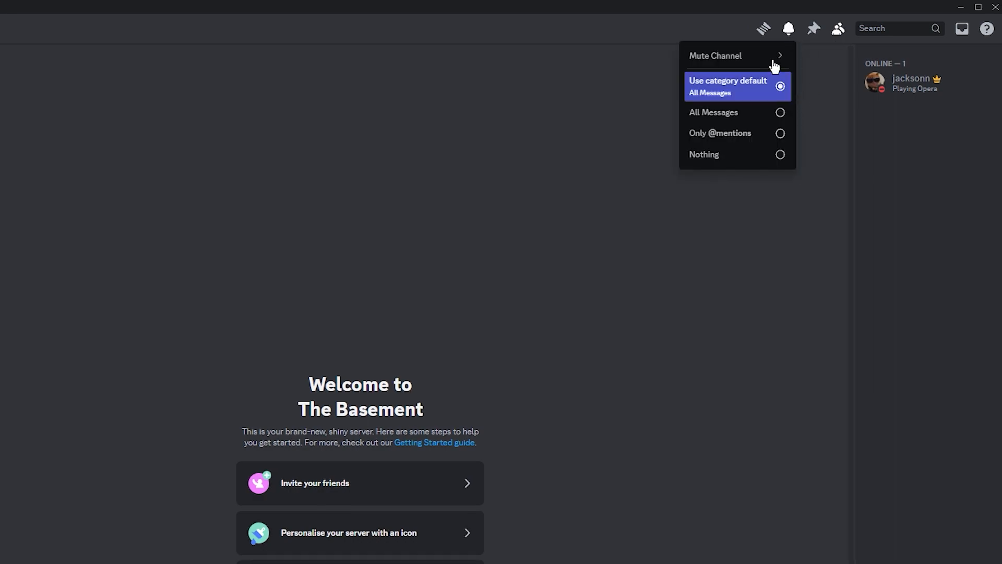
pyautogui.moveTo(772, 60)
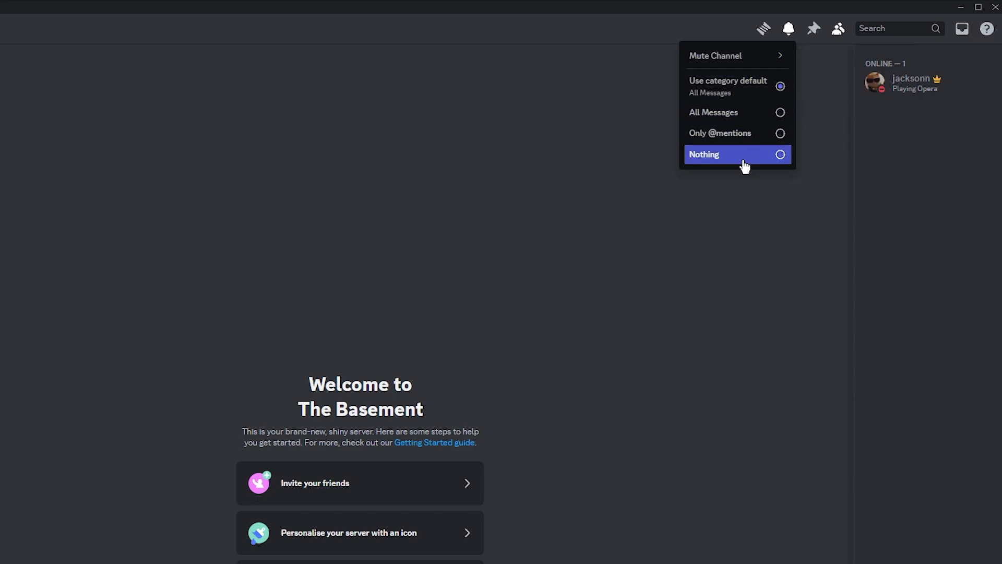
pyautogui.click(818, 157)
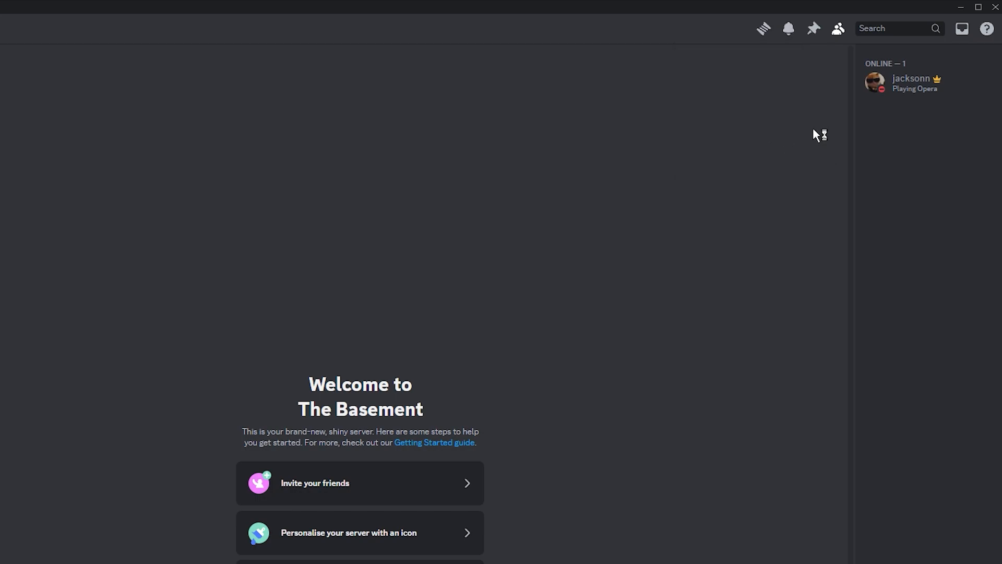
pyautogui.click(765, 29)
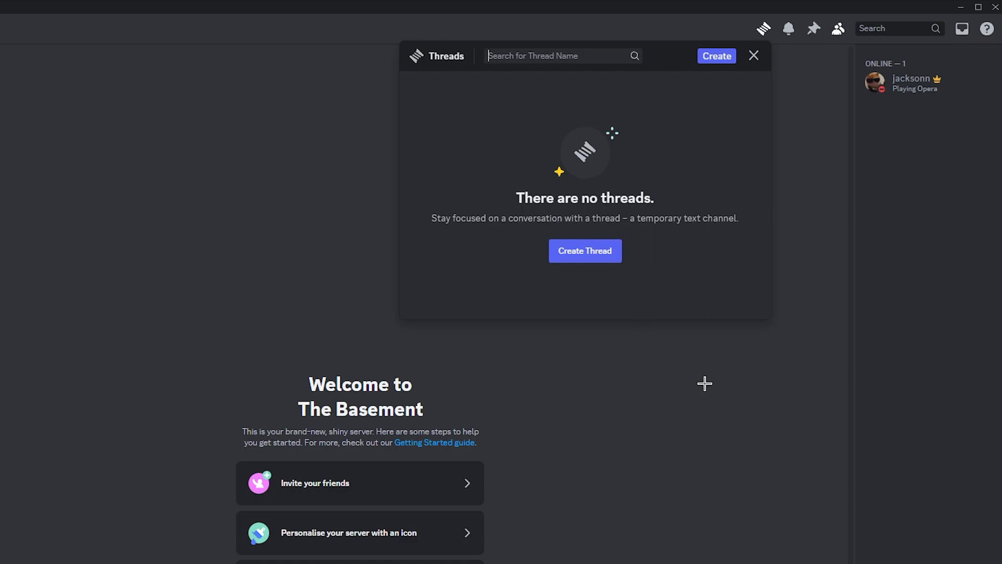
pyautogui.click(711, 412)
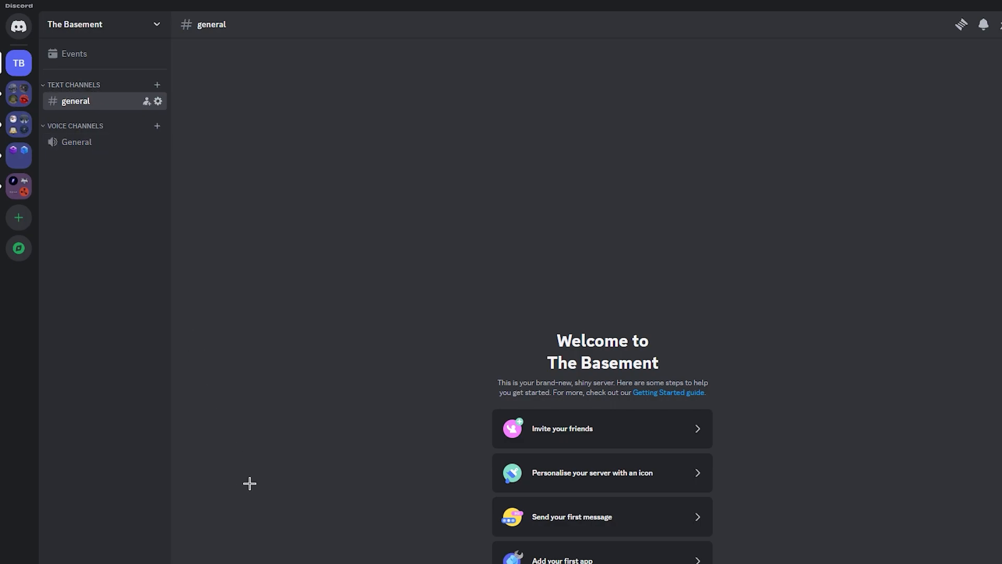
# Send the test message "jaksjdklsad" in the general text channel, and join and leave the General voice channel.
pyautogui.press('Return')
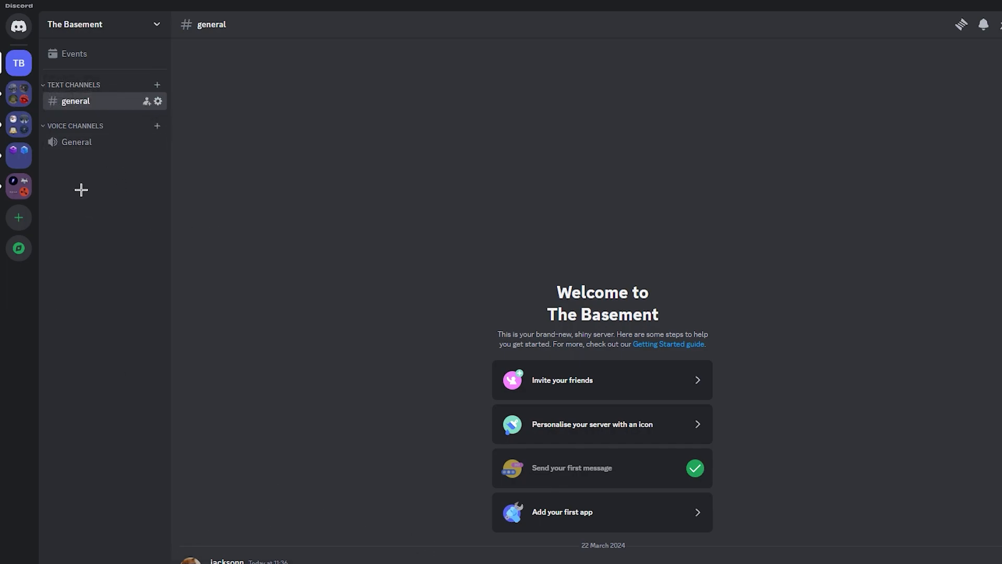
pyautogui.click(107, 151)
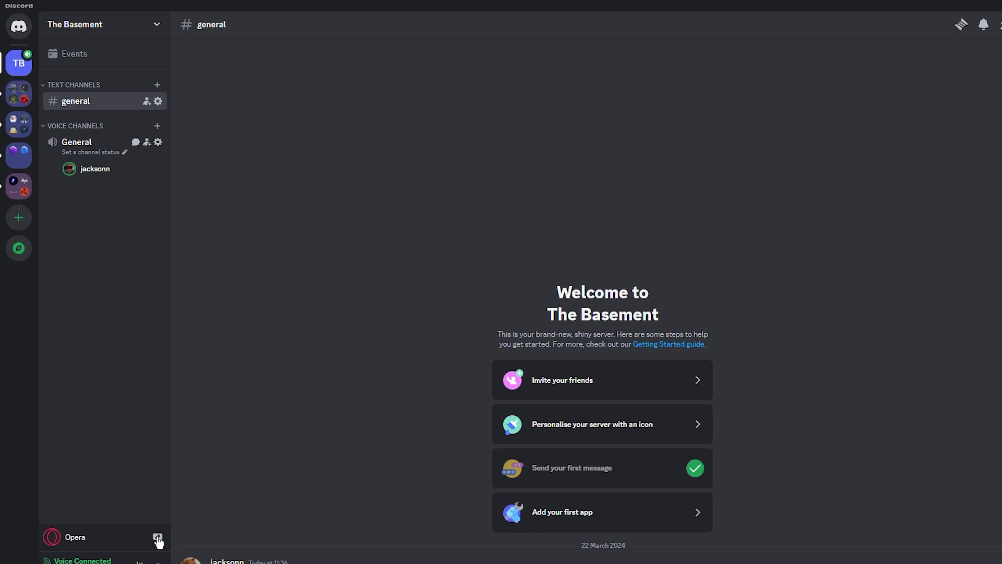
pyautogui.click(158, 561)
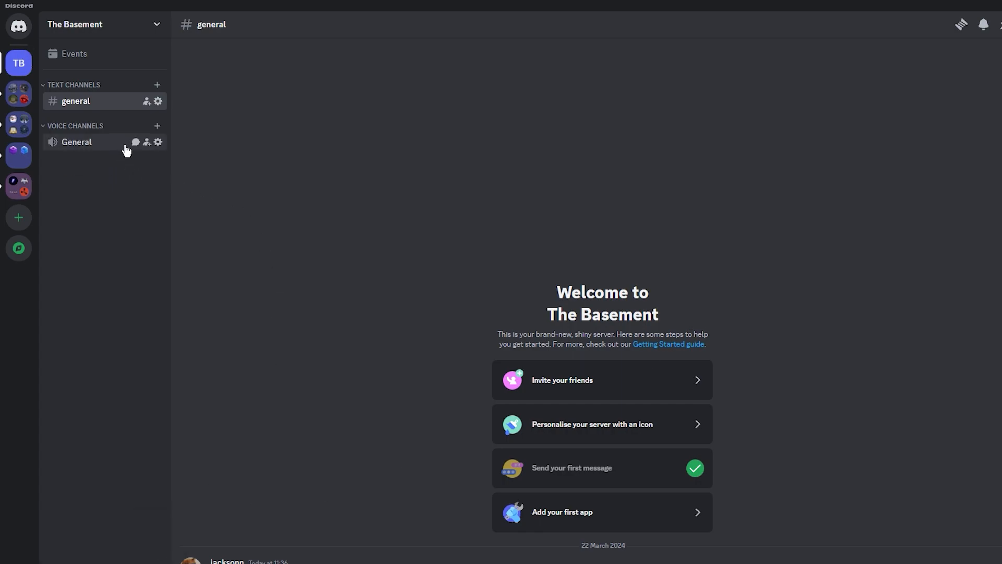
# Delete the Text Channels and Voice Channels categories together with the General voice channel.
pyautogui.rightClick(116, 86)
pyautogui.click(139, 228)
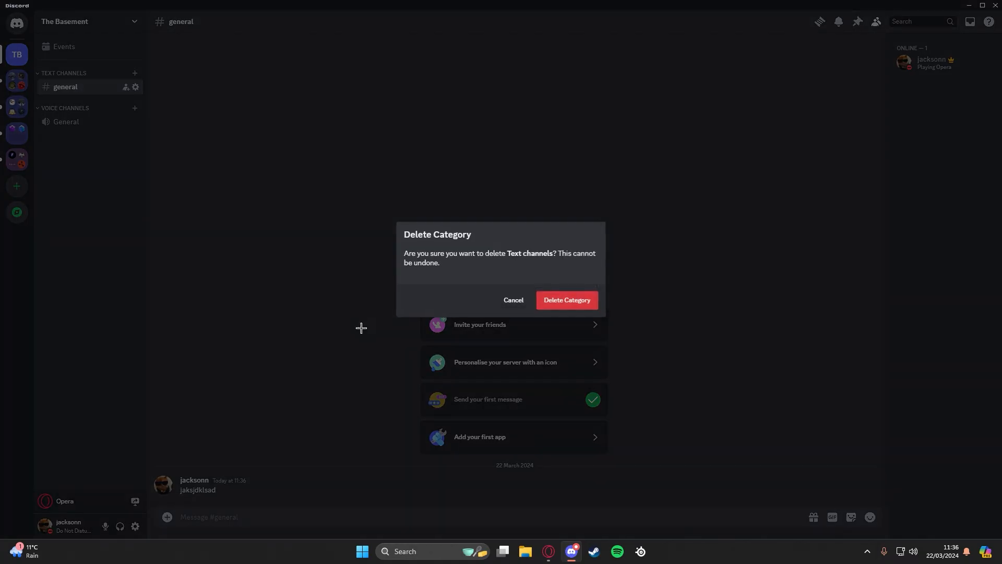
pyautogui.click(559, 302)
pyautogui.rightClick(91, 92)
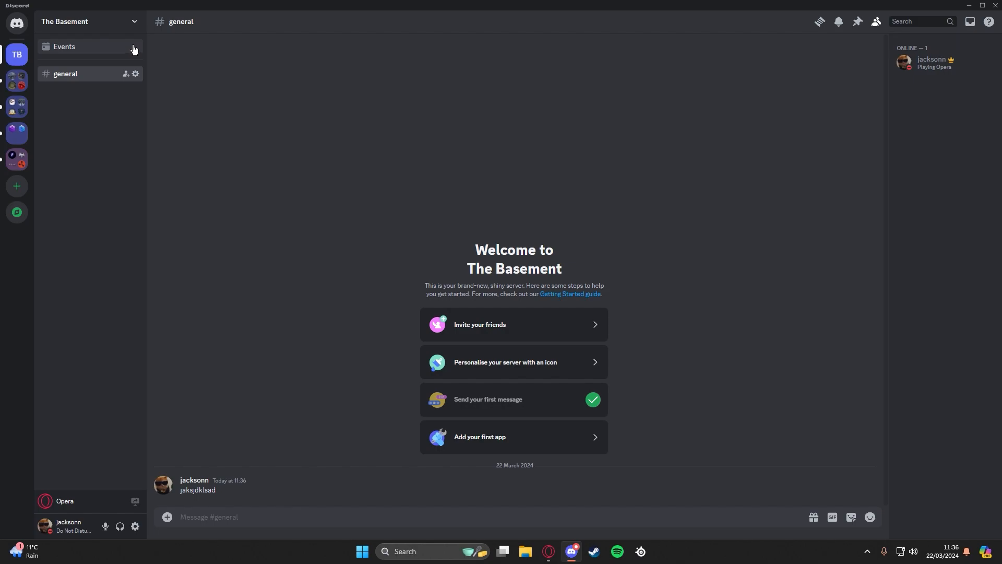
# View the server's options and its friend invitation dialog without inviting anyone.
pyautogui.click(209, 34)
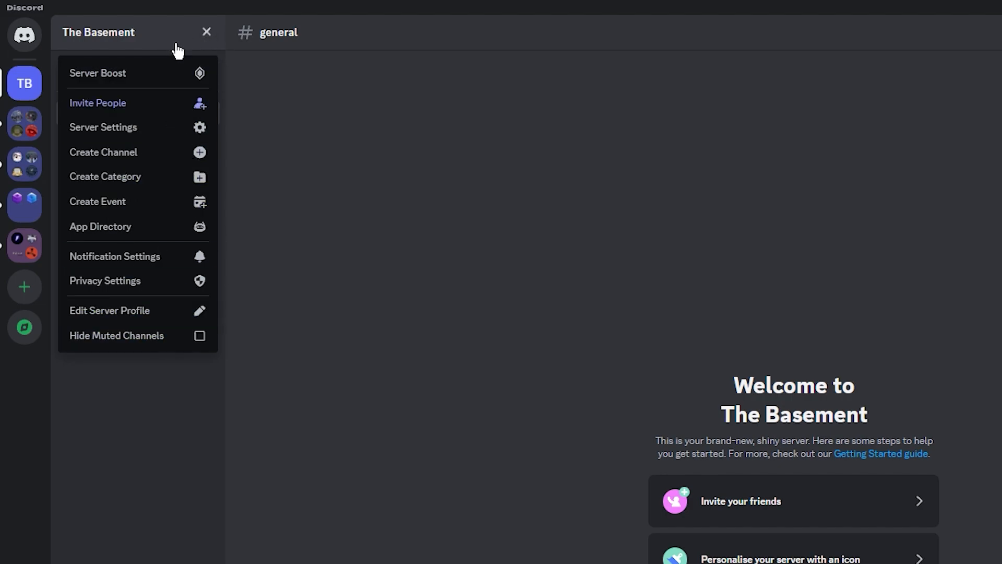
pyautogui.click(262, 200)
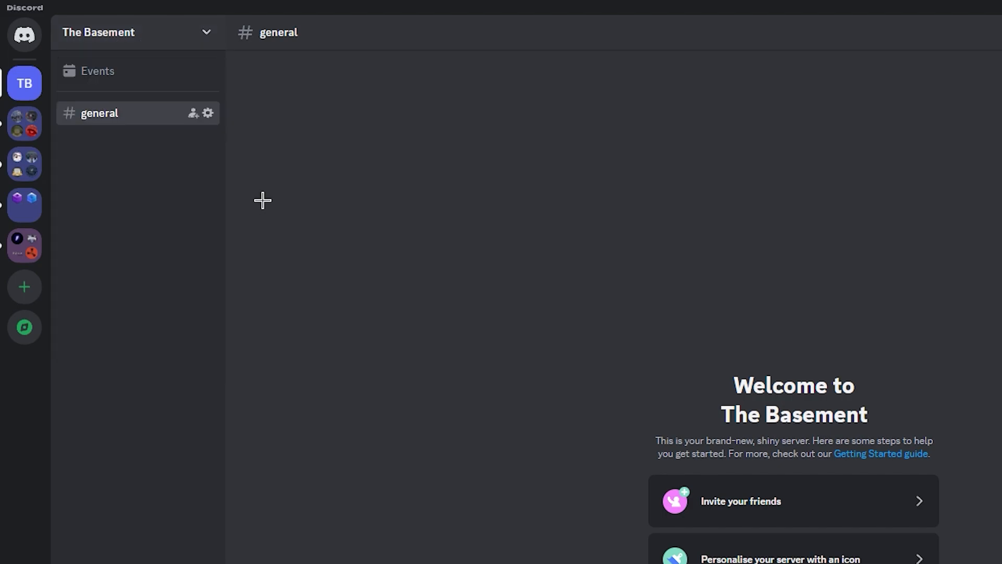
pyautogui.click(165, 41)
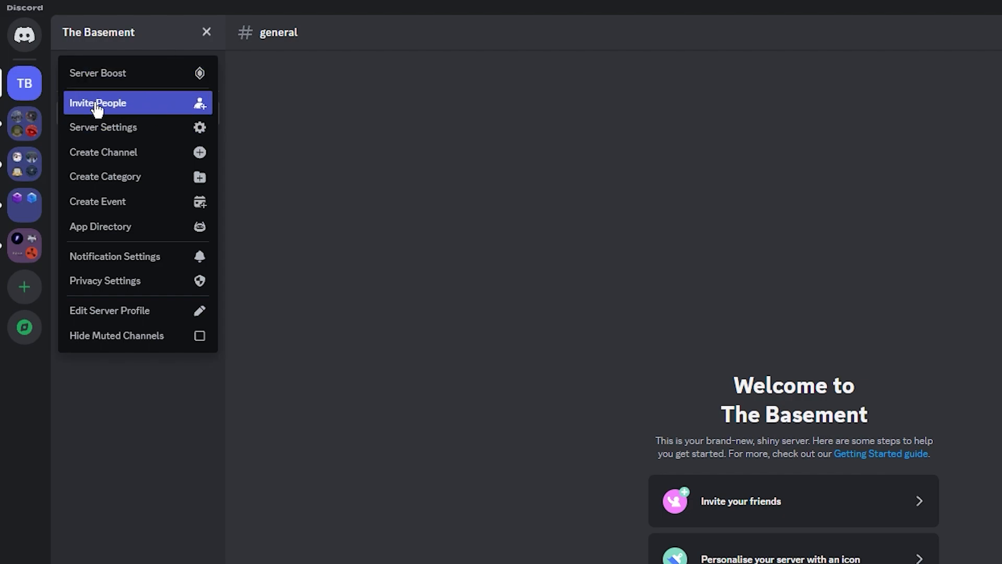
pyautogui.click(179, 109)
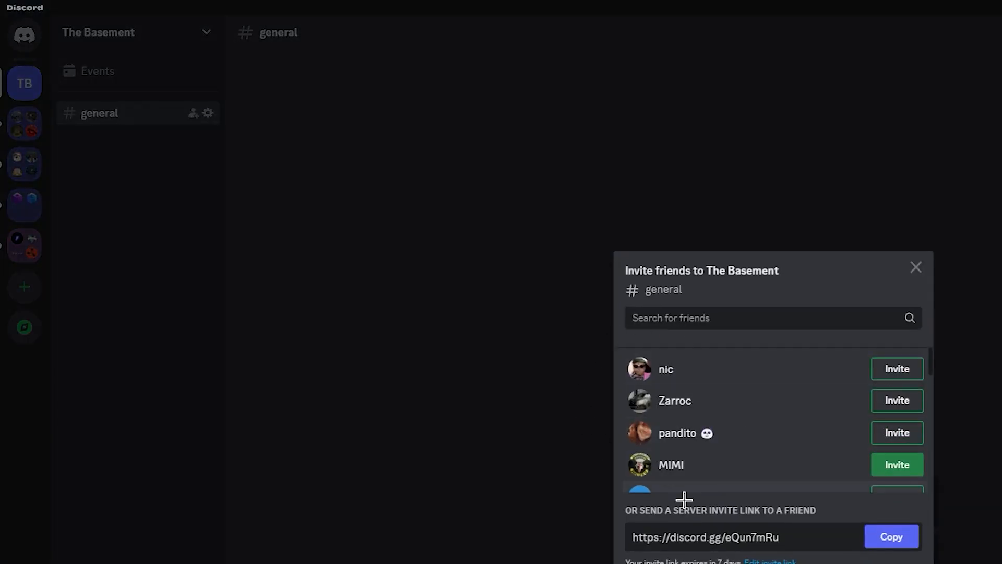
pyautogui.click(340, 373)
# Create a non-private category named "welcome" in The Basement server.
pyautogui.click(205, 35)
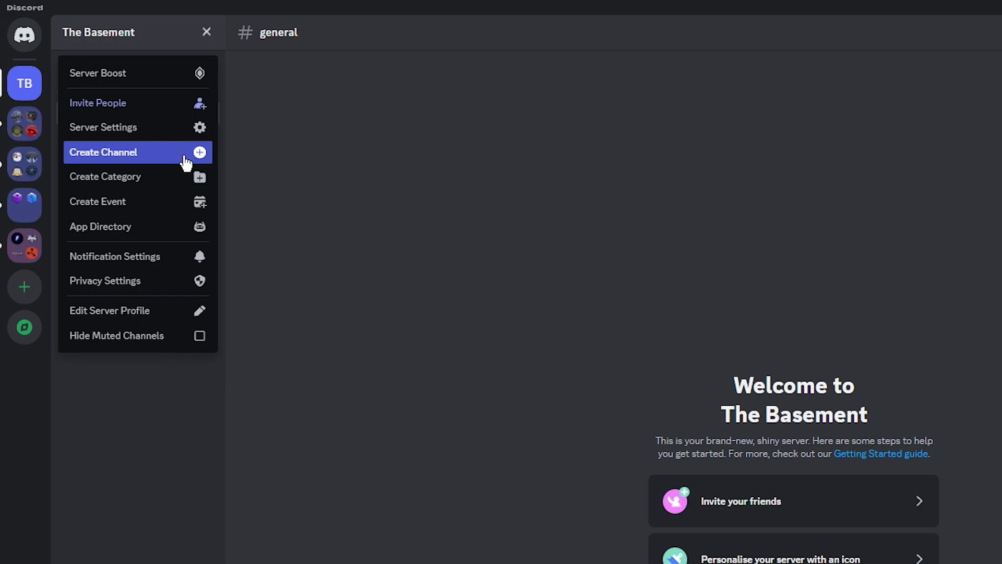
pyautogui.click(146, 177)
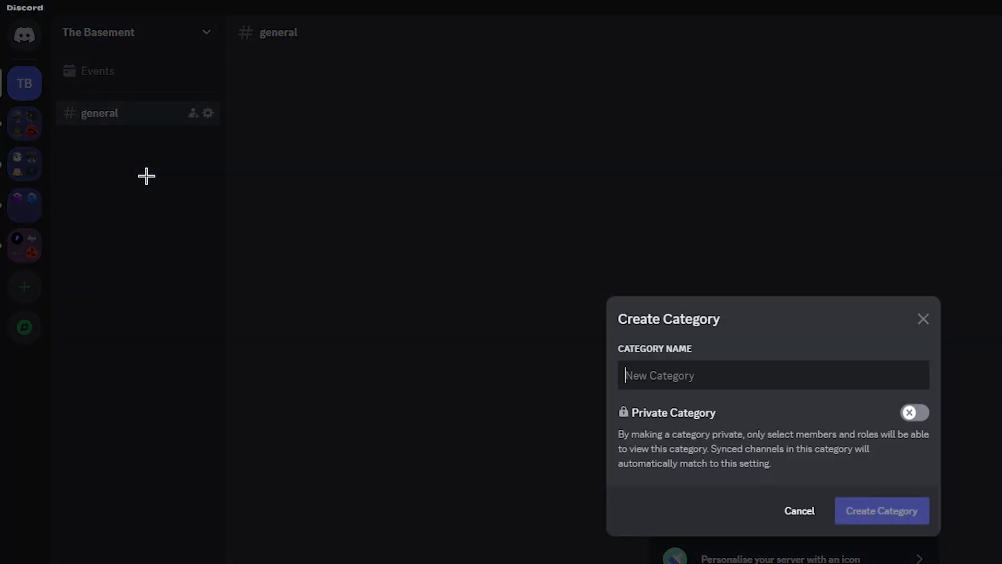
pyautogui.write('welcome')
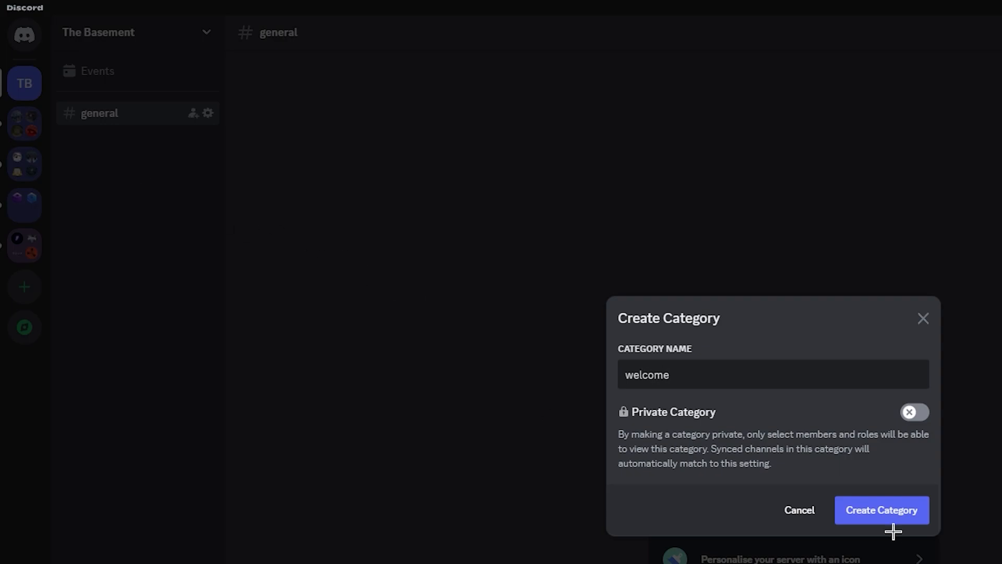
pyautogui.click(887, 516)
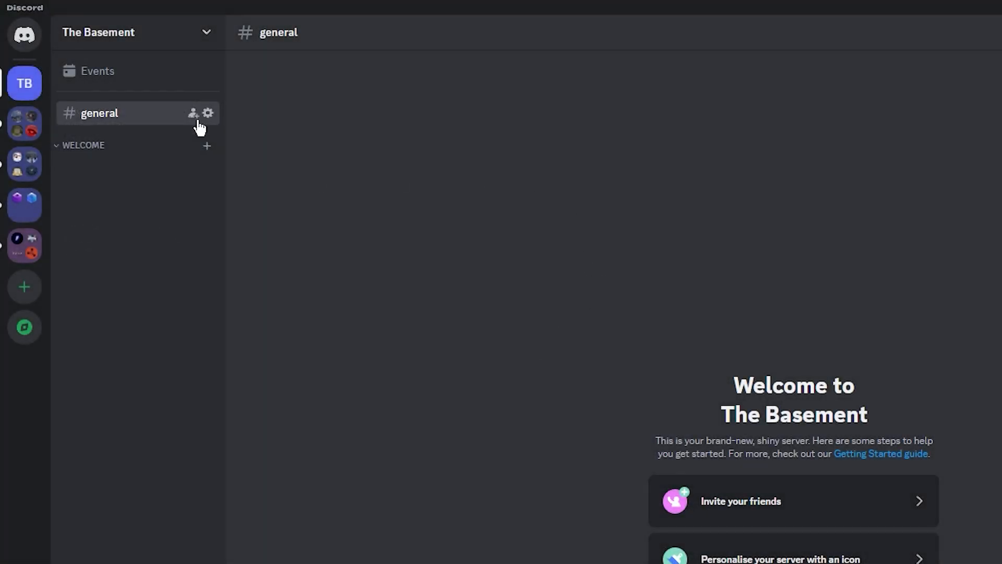
# Delete the general text channel from the server.
pyautogui.rightClick(133, 116)
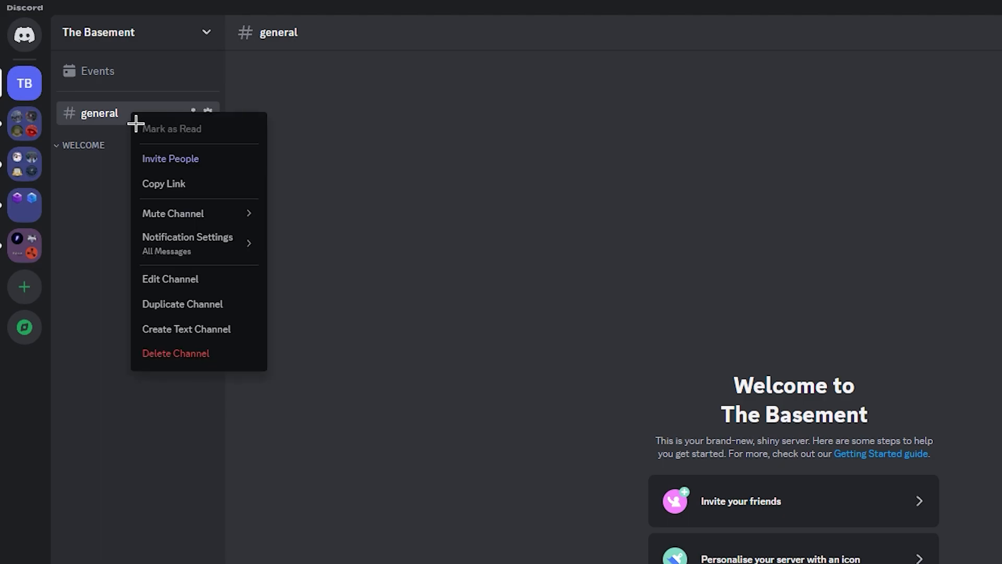
pyautogui.click(112, 158)
pyautogui.rightClick(132, 116)
pyautogui.click(180, 353)
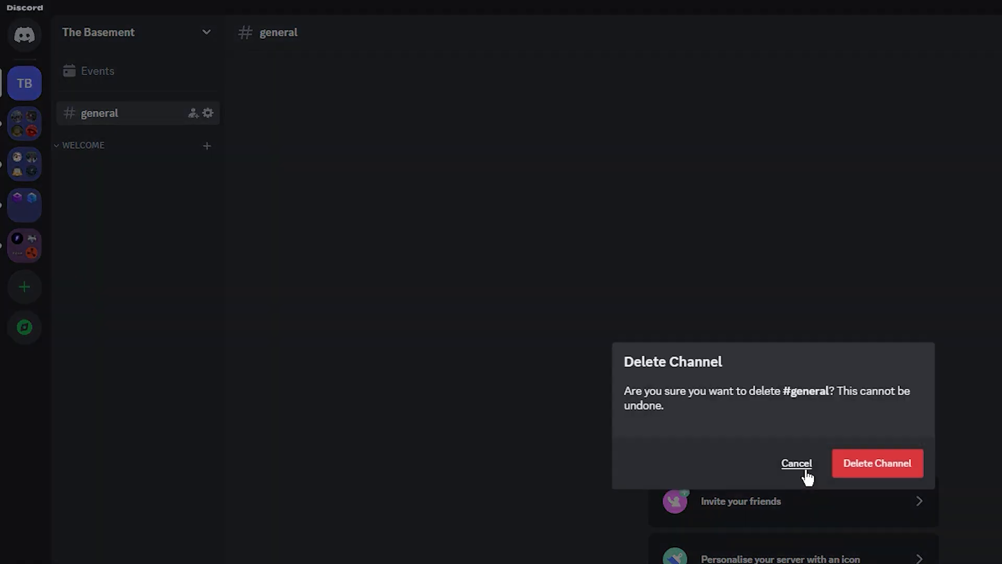
pyautogui.click(866, 464)
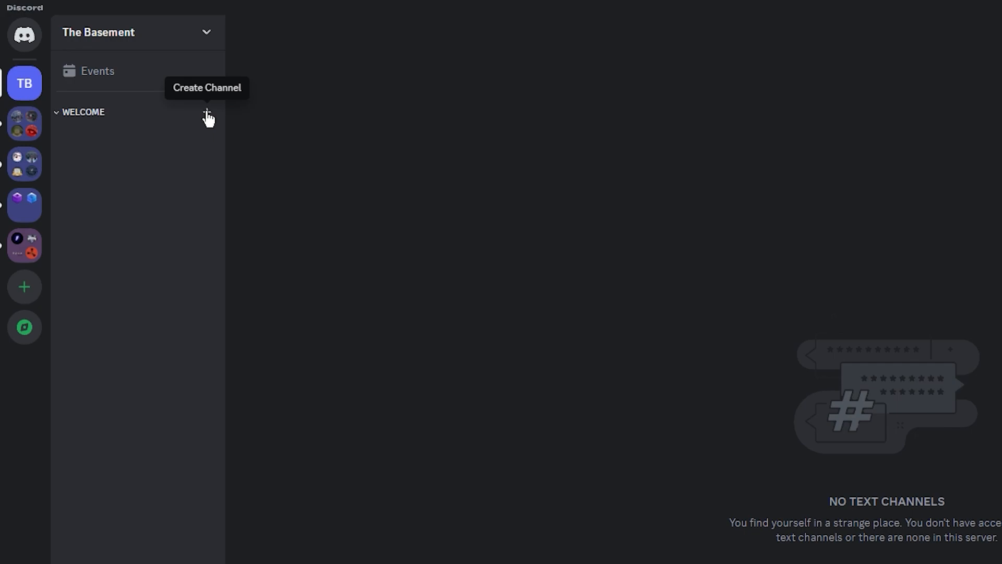
# Create a non-private text channel named "welcome" in the welcome category.
pyautogui.click(212, 48)
pyautogui.click(134, 465)
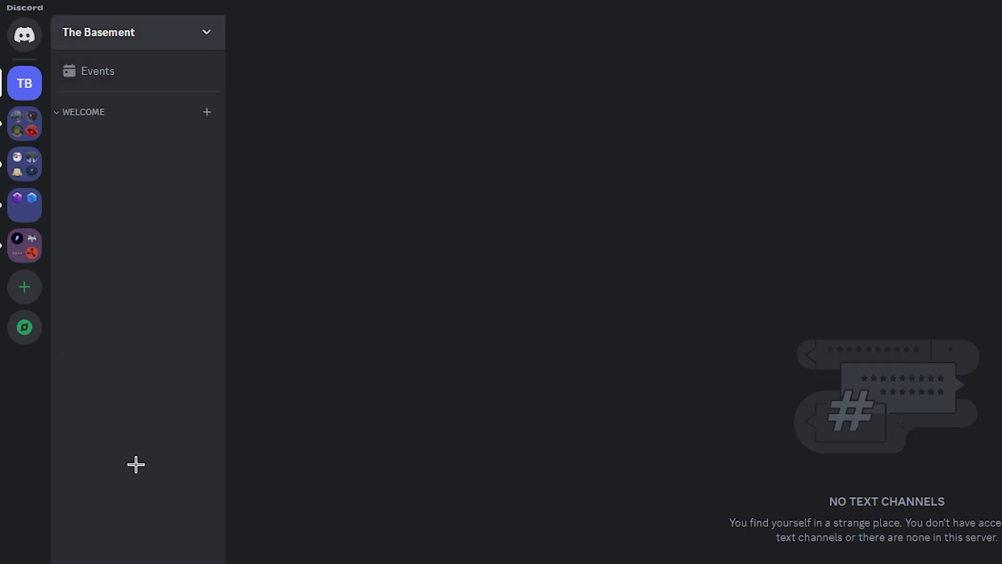
pyautogui.click(206, 113)
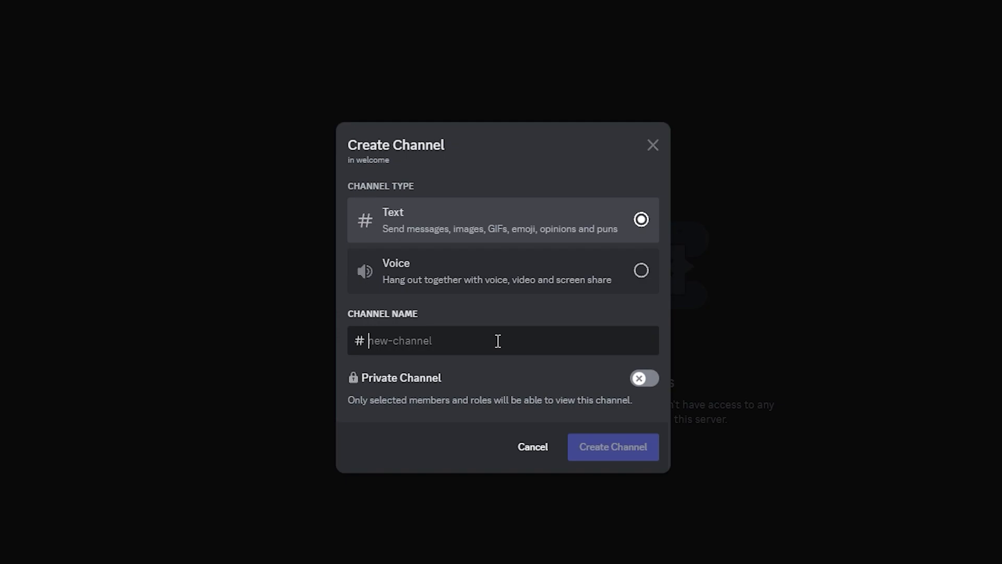
pyautogui.write('w')
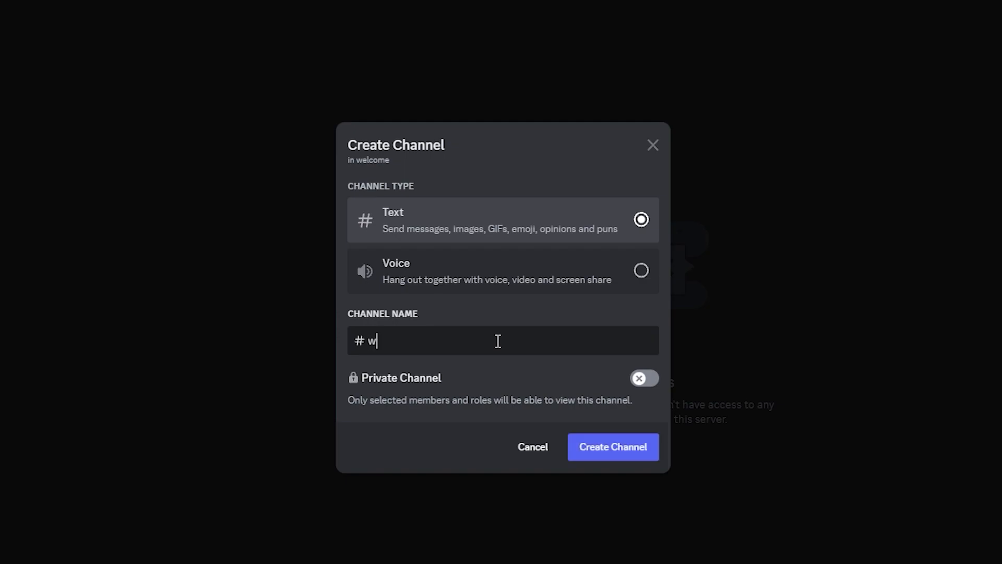
pyautogui.click(645, 463)
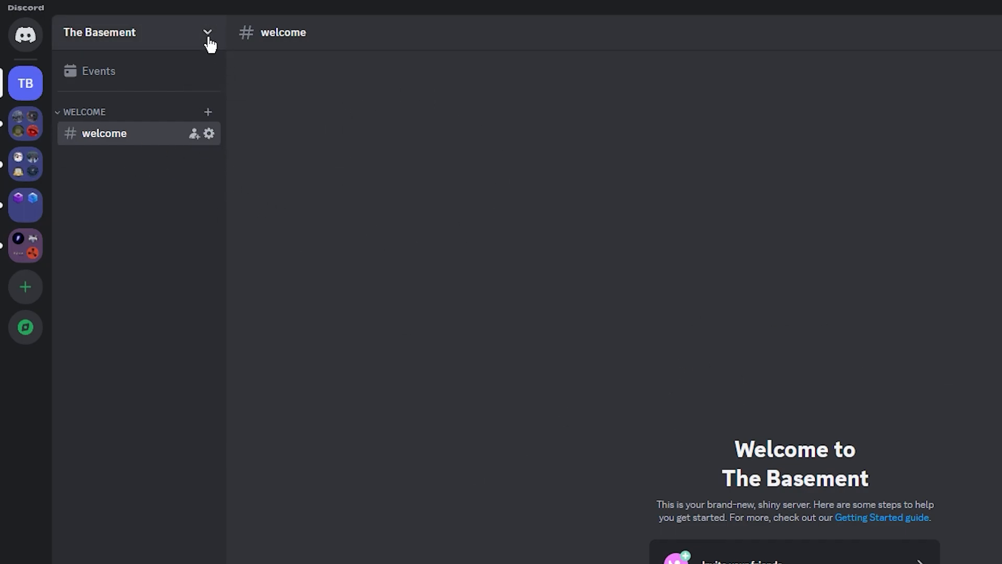
# View the details form for creating a server event, leaving without creating one.
pyautogui.click(211, 40)
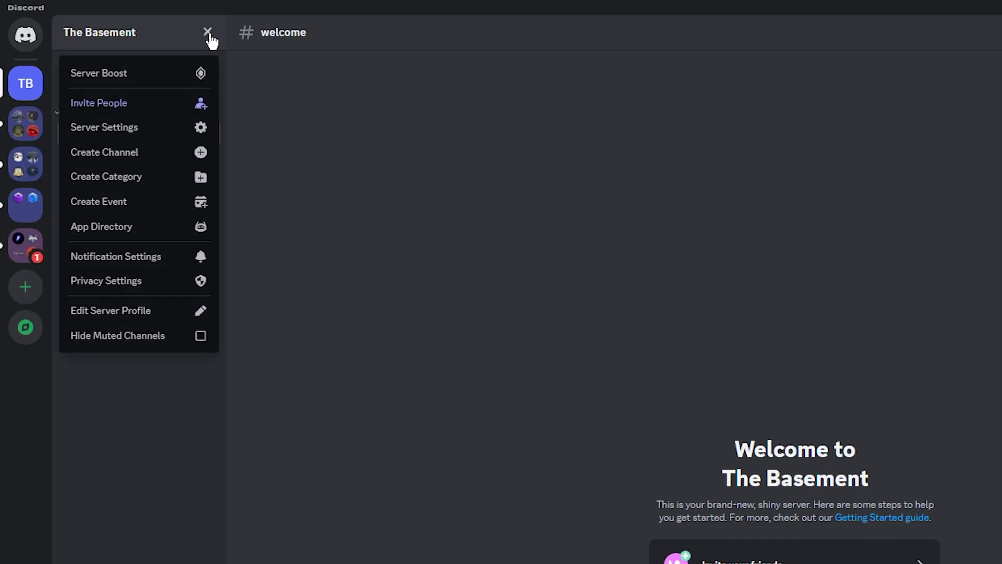
pyautogui.click(130, 209)
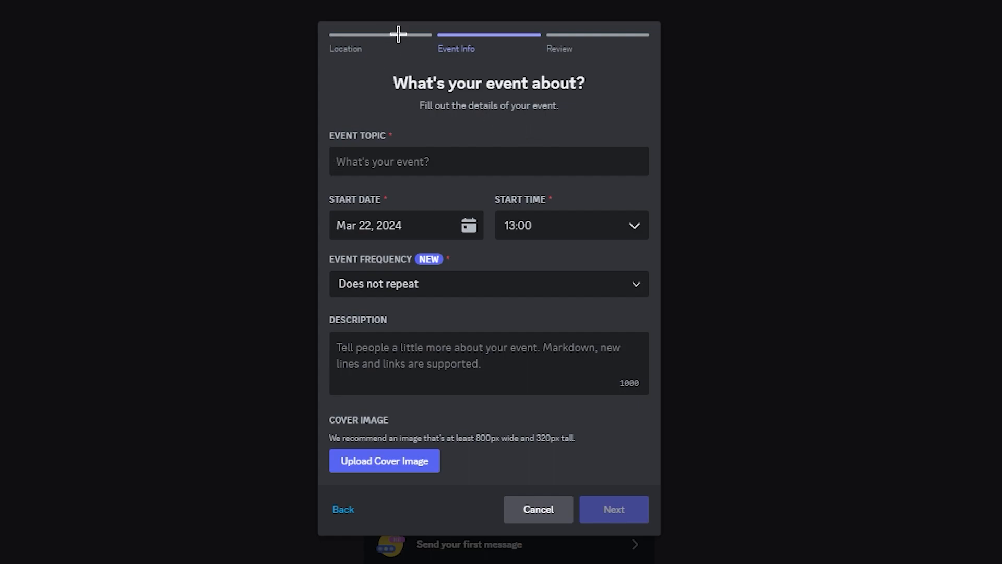
pyautogui.click(422, 33)
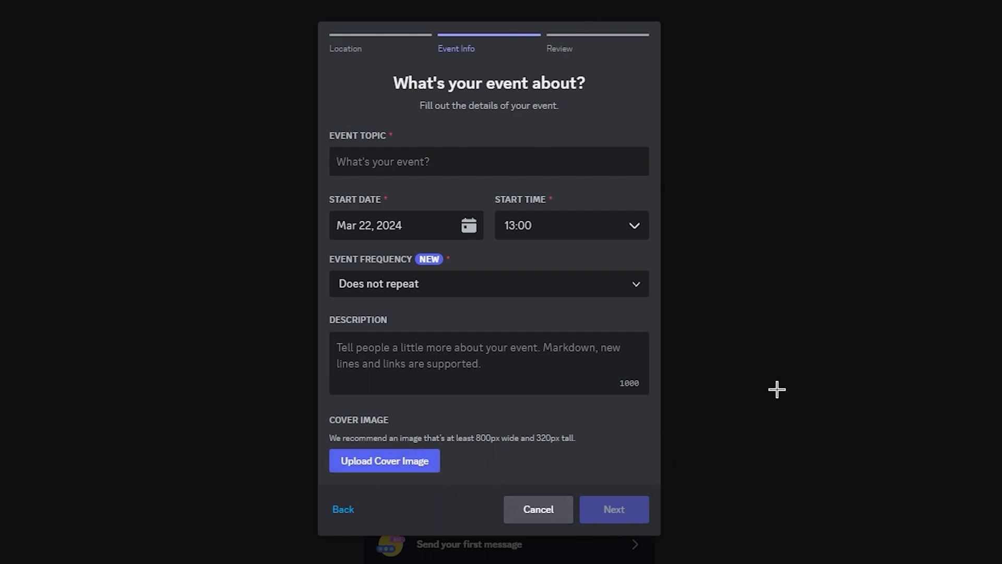
pyautogui.click(538, 509)
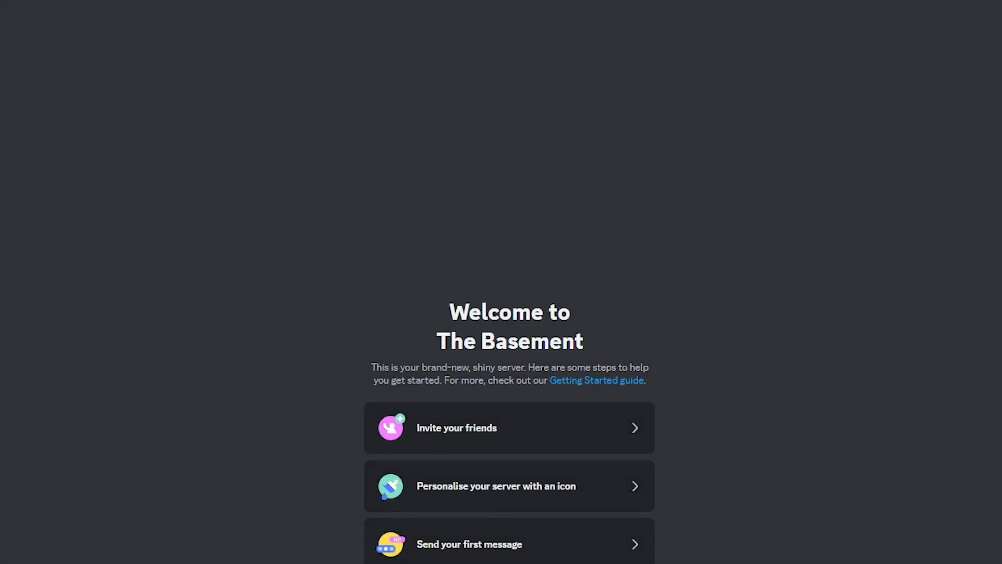
# Browse the App Directory's featured apps and examine the GameQuiz app's page.
pyautogui.click(148, 226)
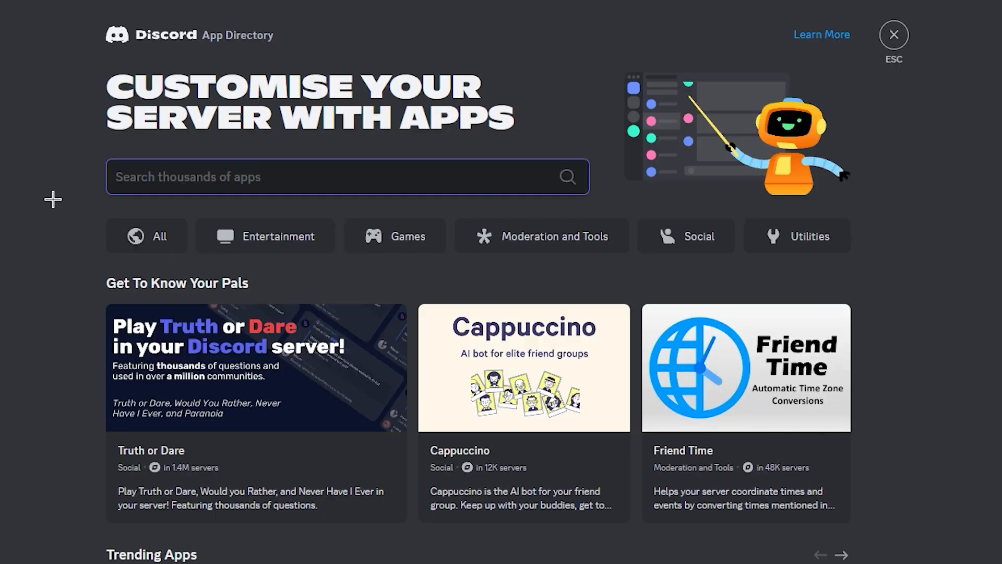
pyautogui.scroll(-2, 369, 537)
pyautogui.scroll(2, 402, 547)
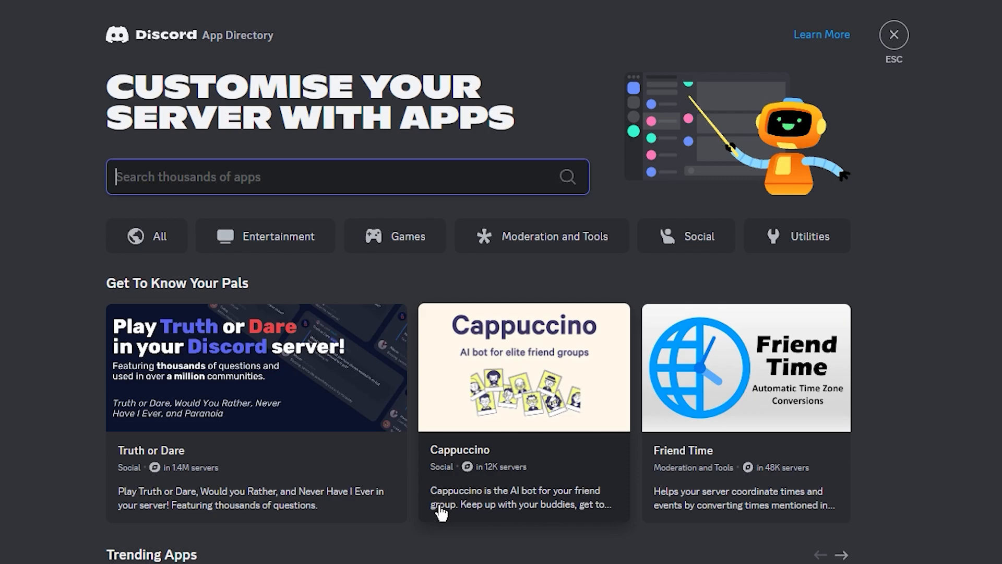
pyautogui.scroll(-8, 441, 513)
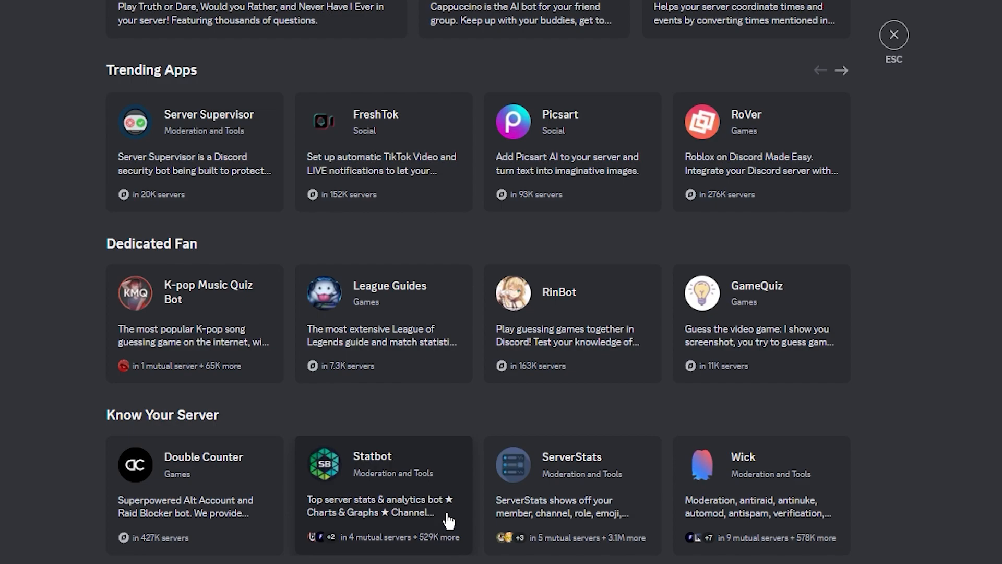
pyautogui.scroll(8, 449, 520)
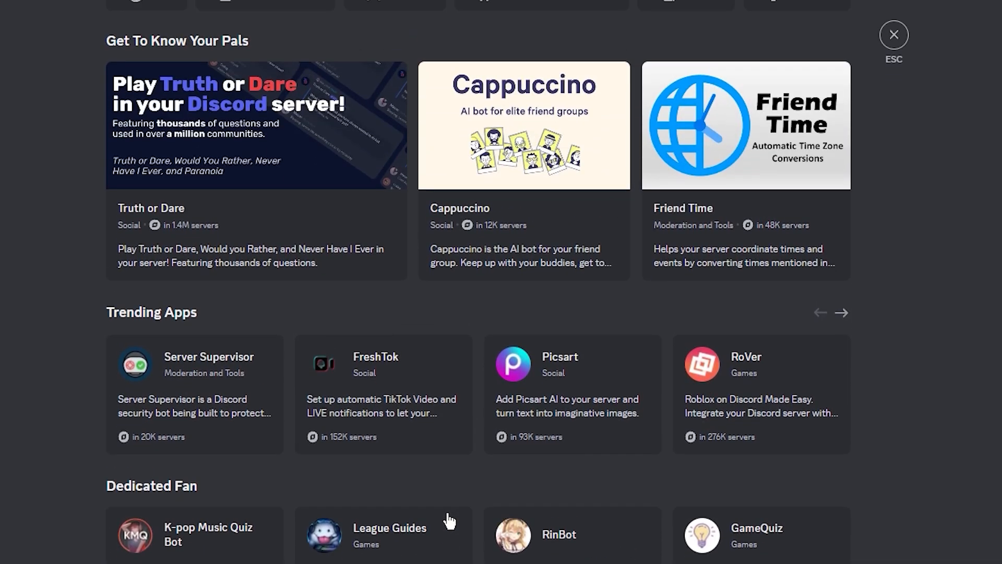
pyautogui.scroll(-3, 446, 514)
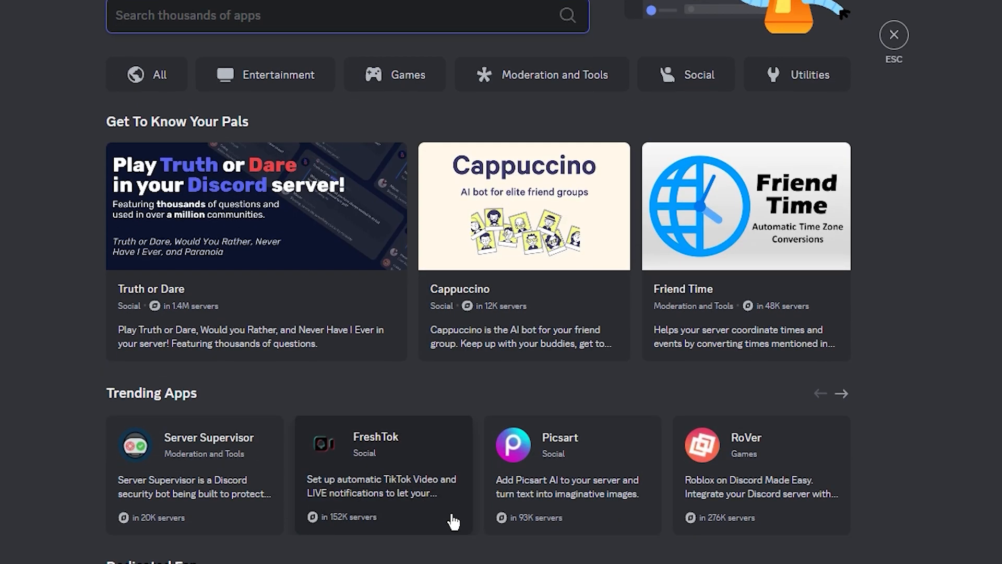
pyautogui.click(457, 520)
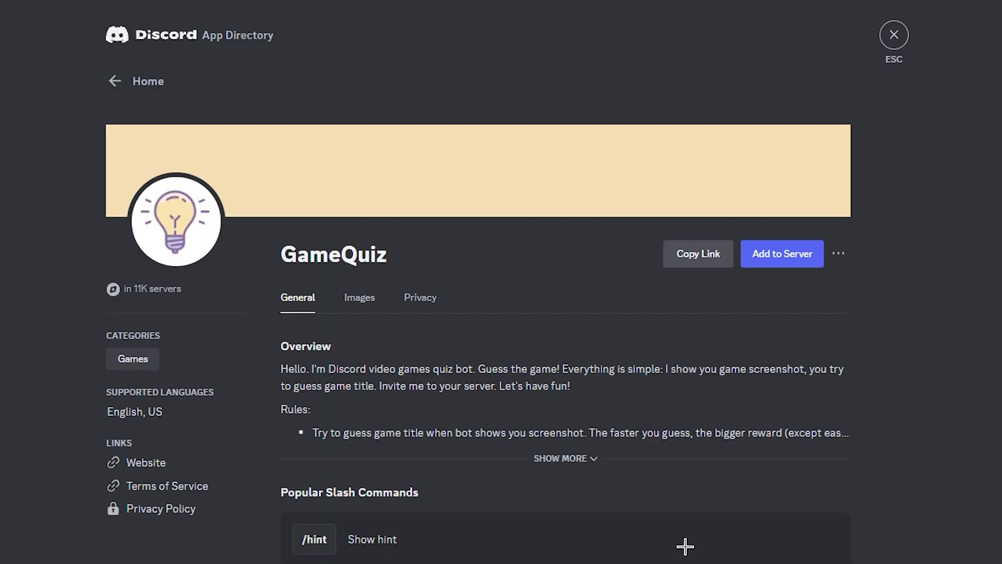
pyautogui.scroll(-3, 643, 465)
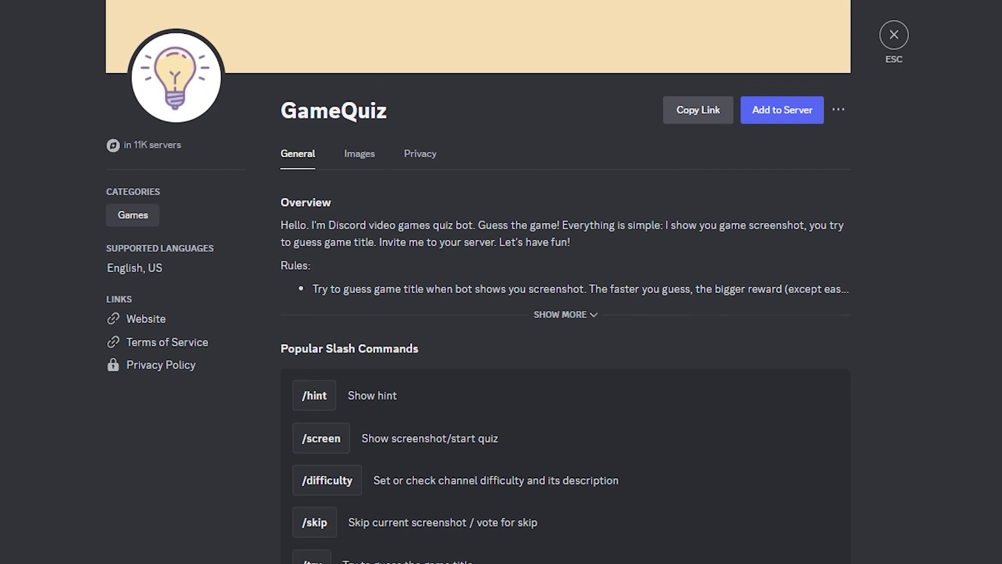
pyautogui.click(894, 34)
# Look through the App Directory's app sections again, down to The Cafeteria.
pyautogui.click(206, 39)
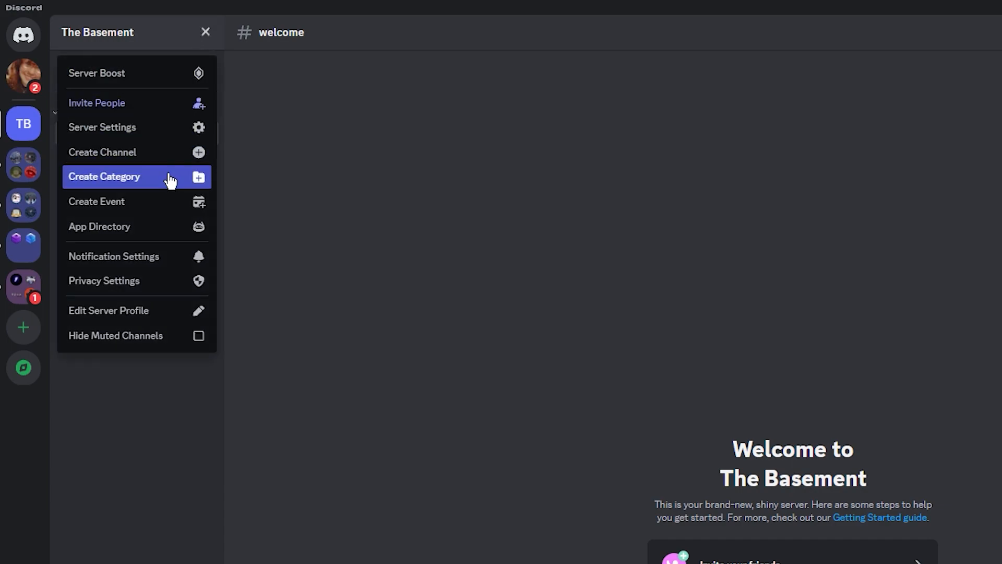
pyautogui.click(167, 232)
pyautogui.scroll(-5, 522, 511)
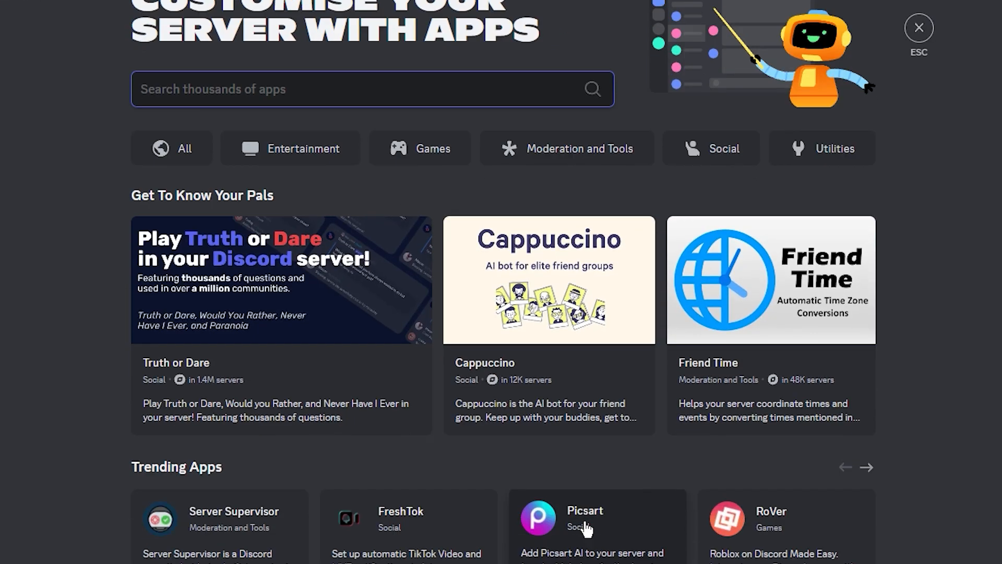
pyautogui.scroll(-5, 425, 497)
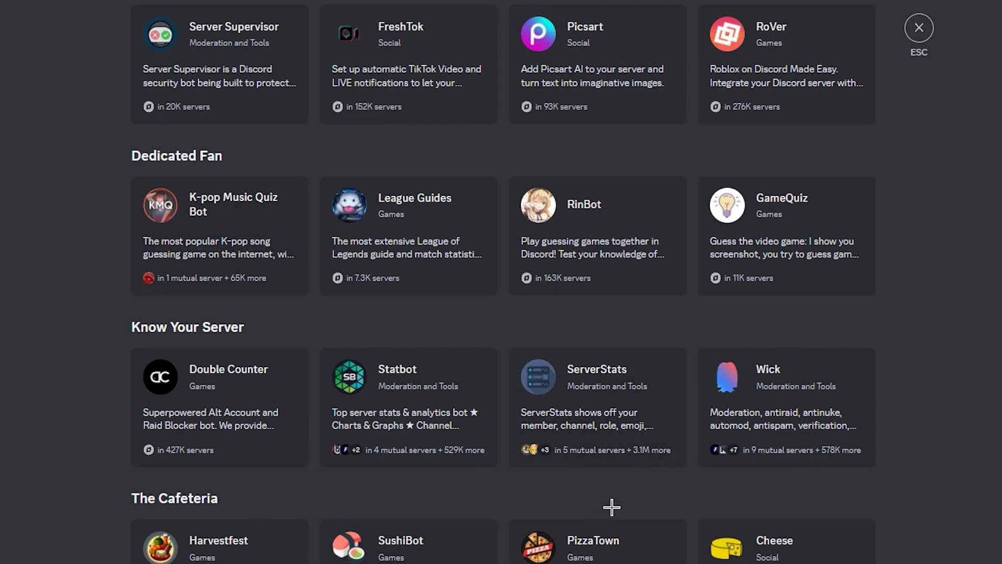
pyautogui.click(921, 31)
# Review The Basement's privacy settings and the server profile settings without editing them.
pyautogui.click(190, 397)
pyautogui.click(223, 45)
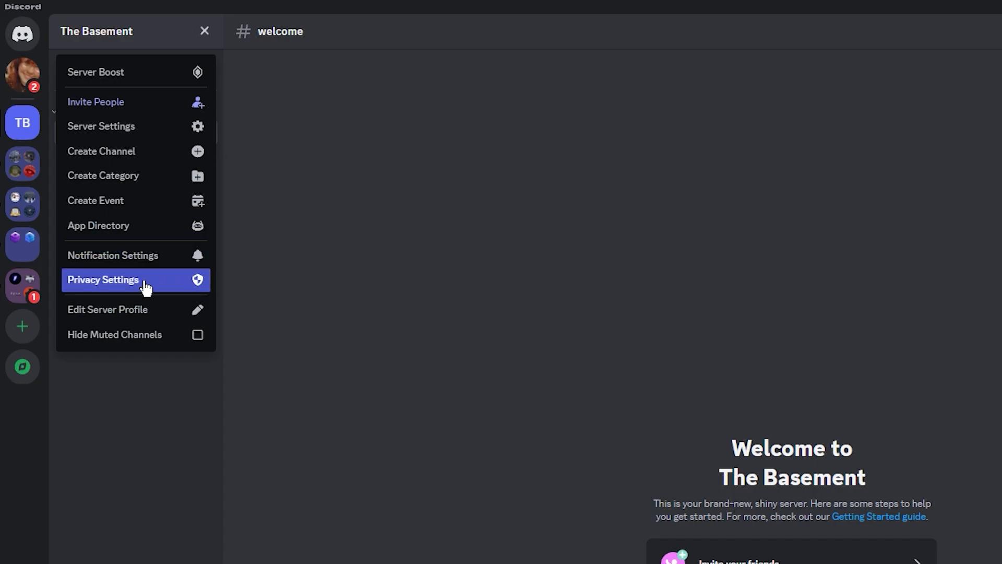
pyautogui.click(186, 285)
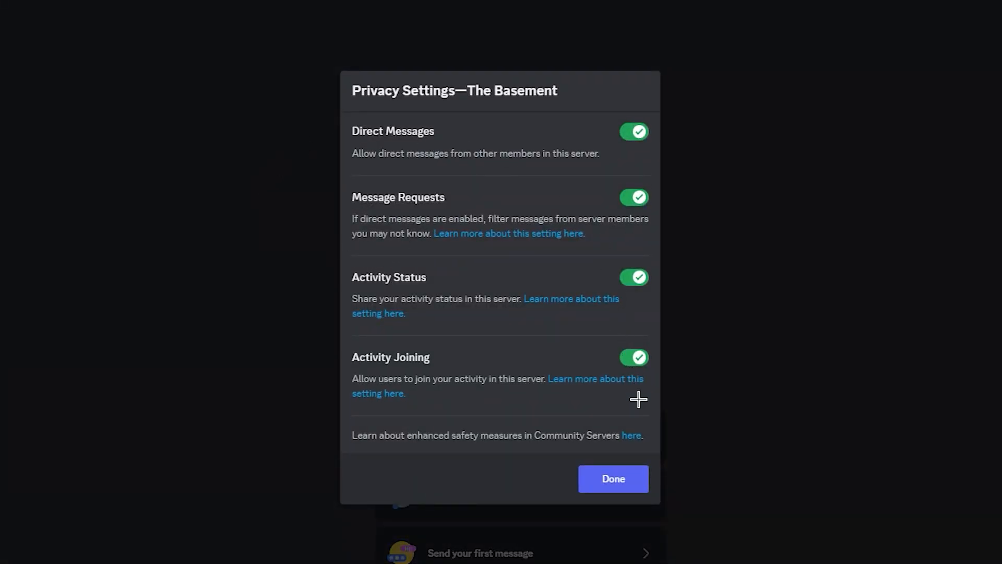
pyautogui.click(600, 479)
pyautogui.click(208, 33)
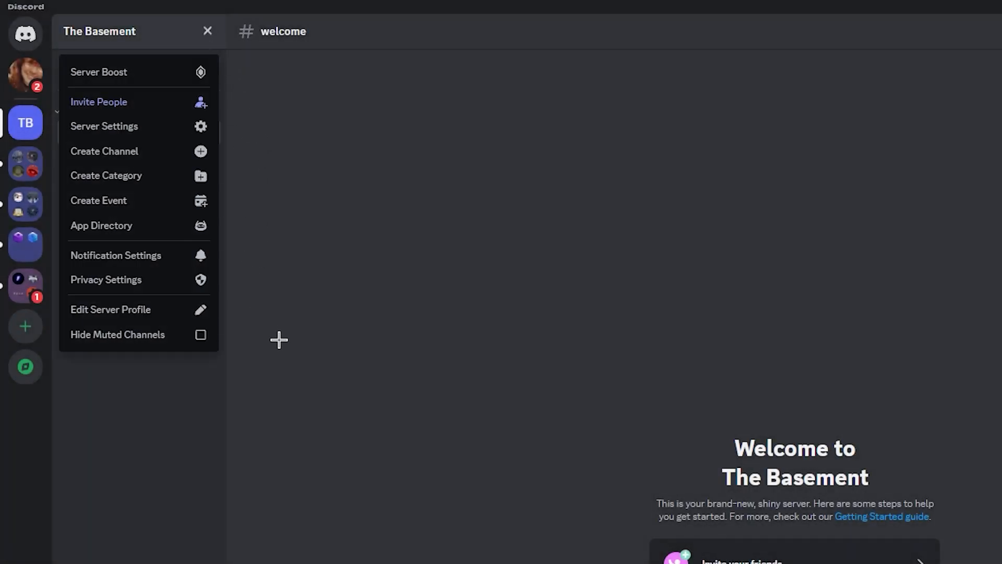
pyautogui.click(171, 313)
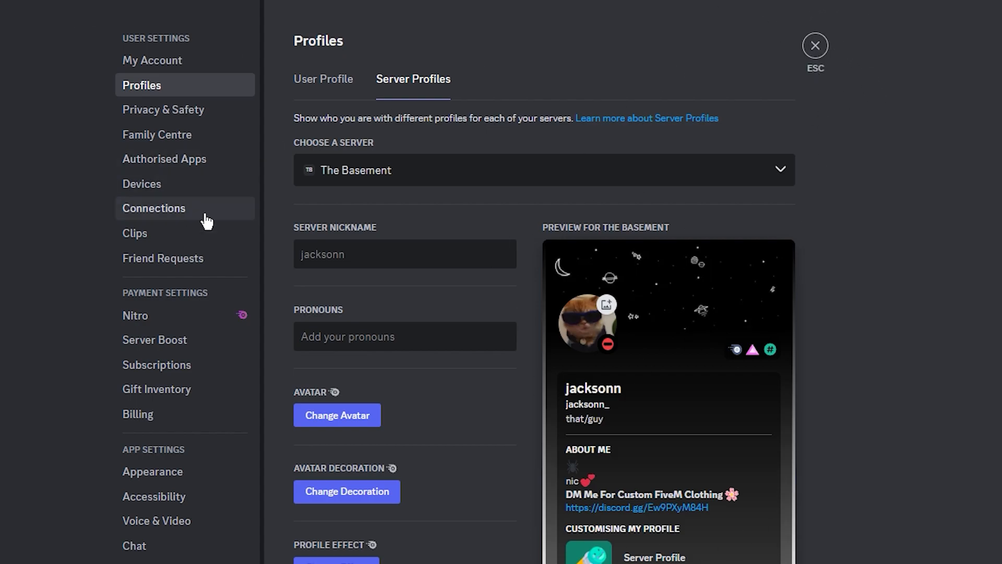
pyautogui.click(815, 45)
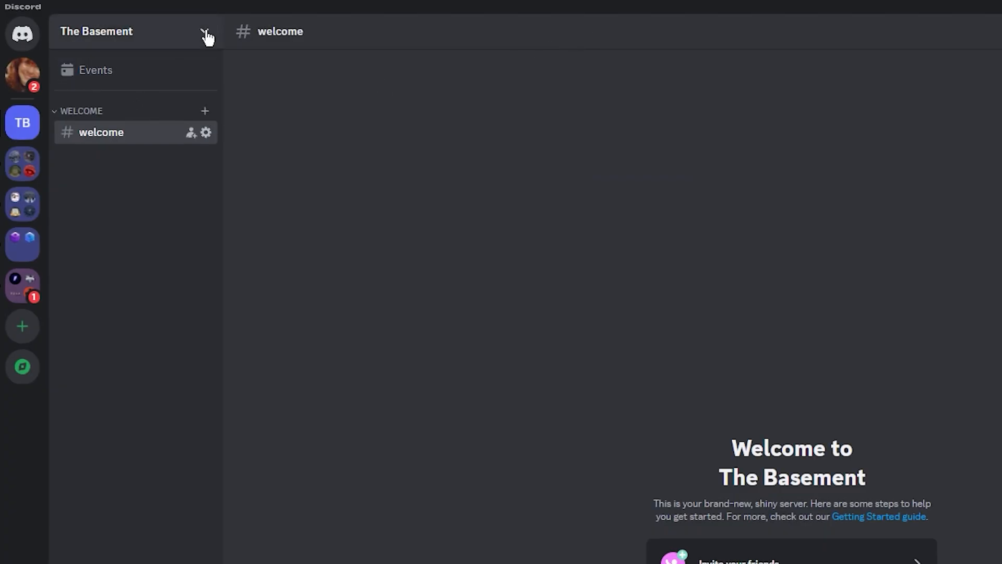
# Examine the server overview settings, including the server name, inactive channel and system messages options.
pyautogui.click(205, 33)
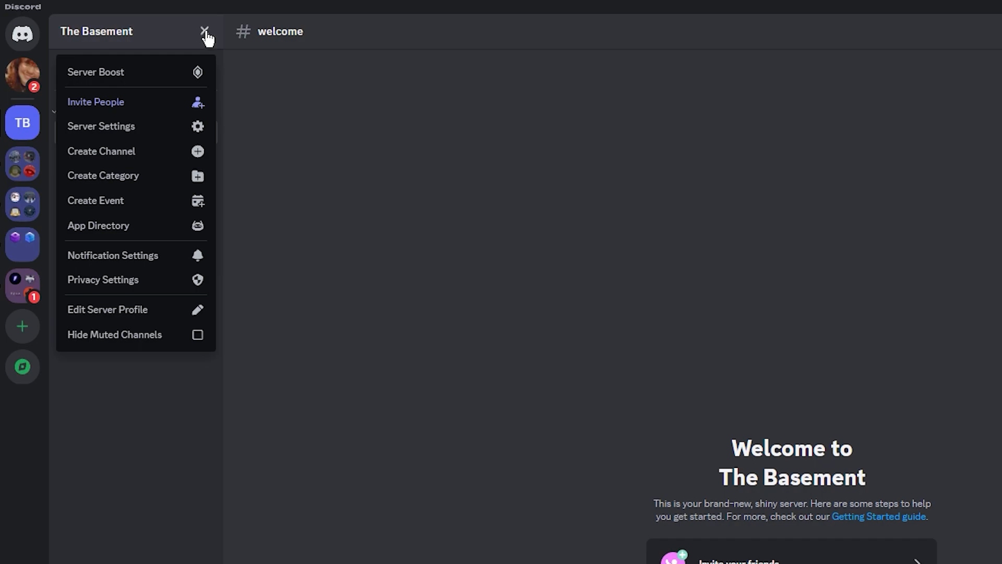
pyautogui.click(155, 136)
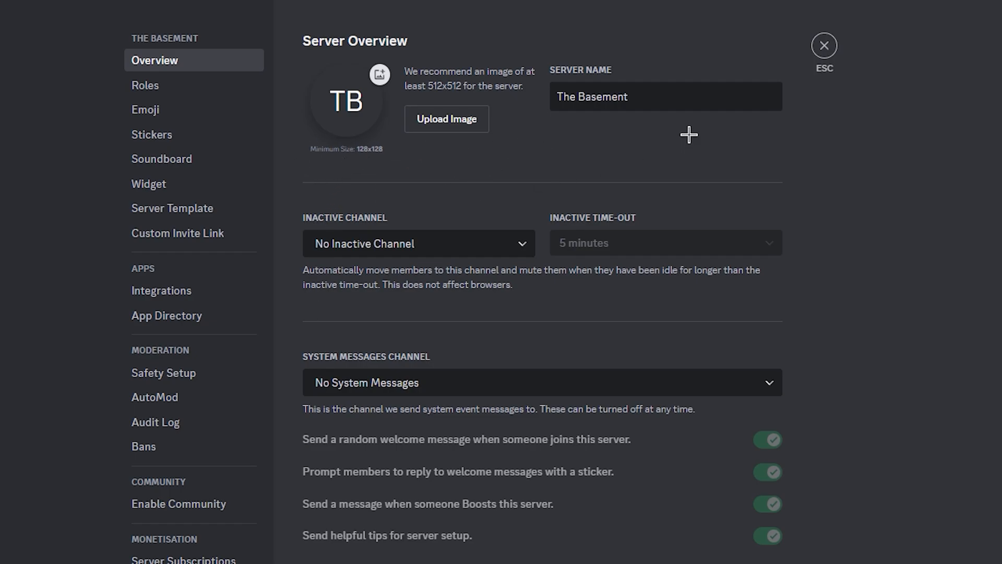
pyautogui.moveTo(679, 95); pyautogui.dragTo(758, 99)
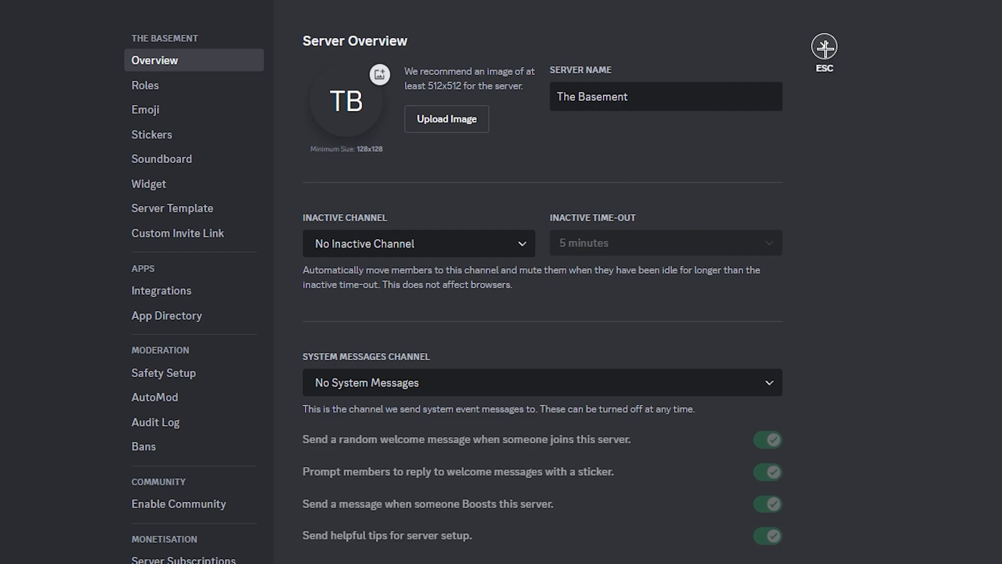
pyautogui.click(824, 46)
# Create a non-private voice channel named "AFK" in the welcome category.
pyautogui.click(205, 111)
pyautogui.click(725, 384)
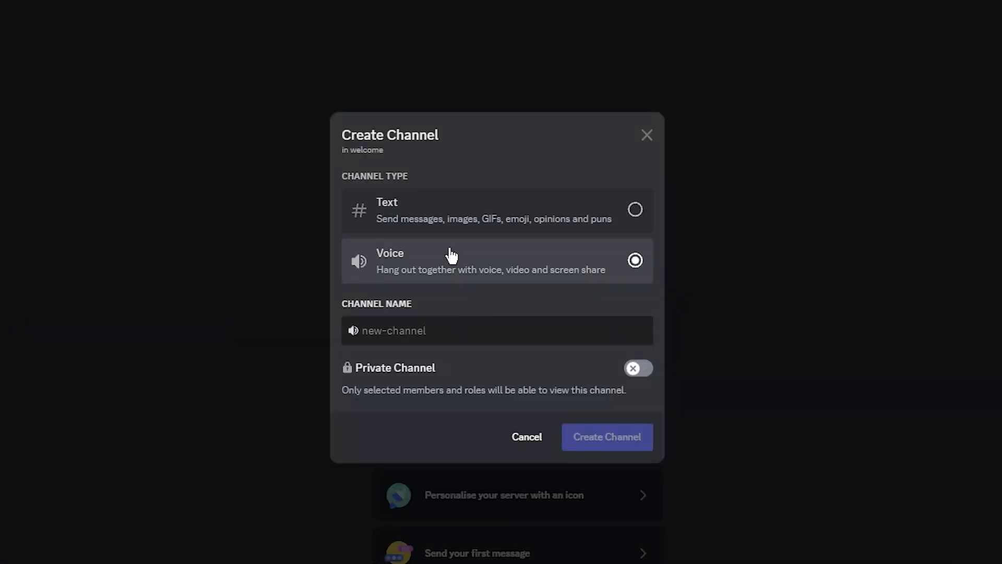
pyautogui.write('AFK')
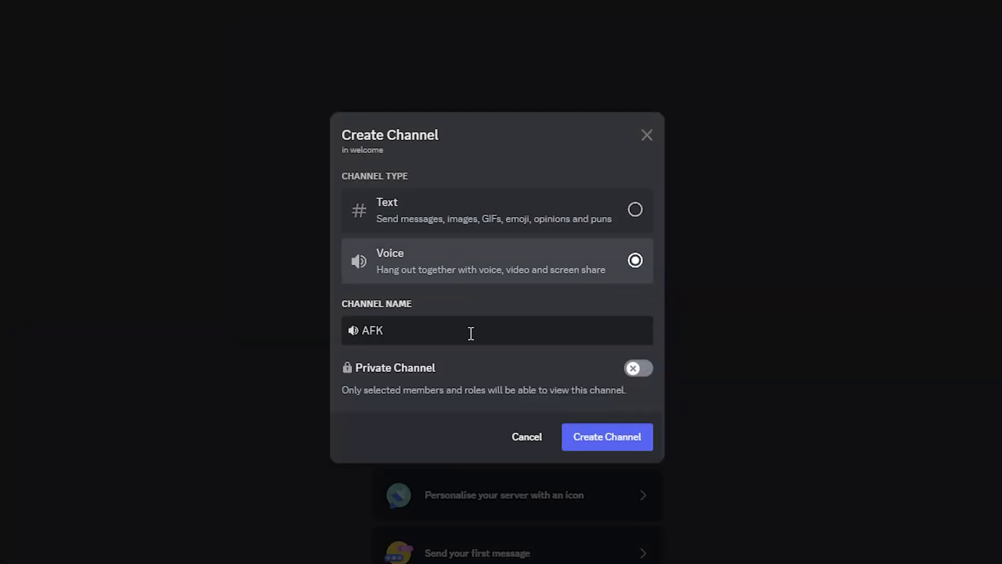
pyautogui.click(631, 443)
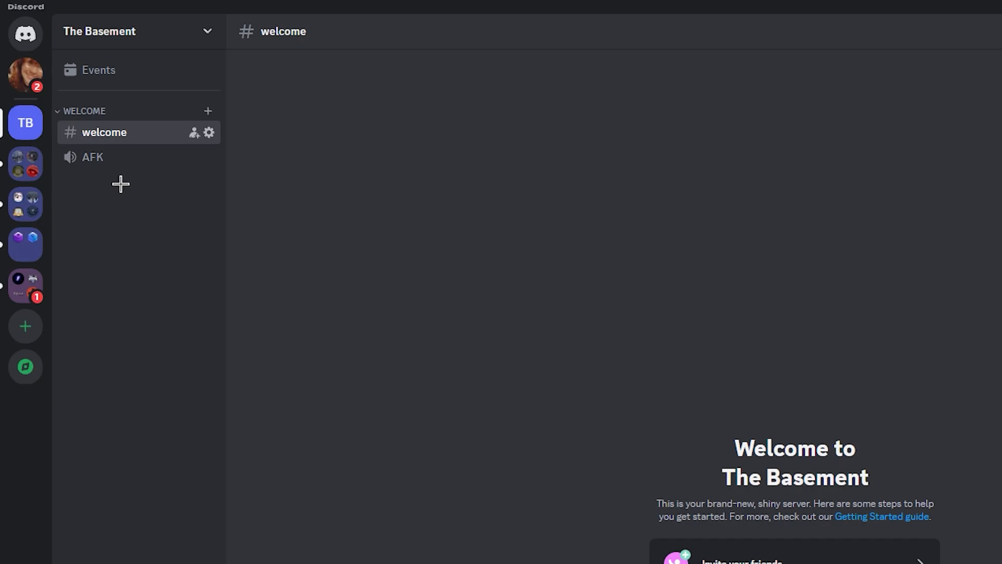
pyautogui.click(207, 31)
pyautogui.click(131, 126)
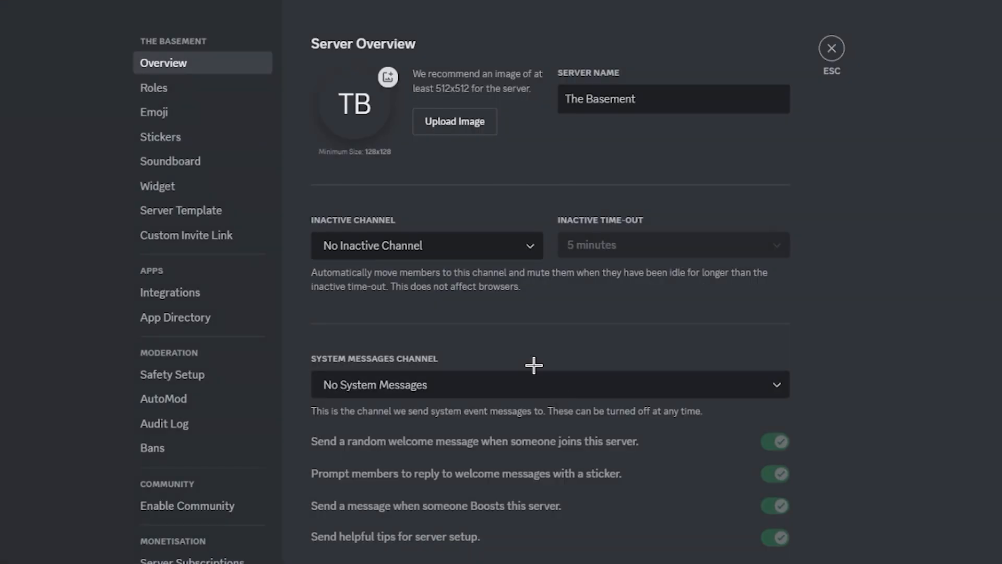
pyautogui.click(481, 249)
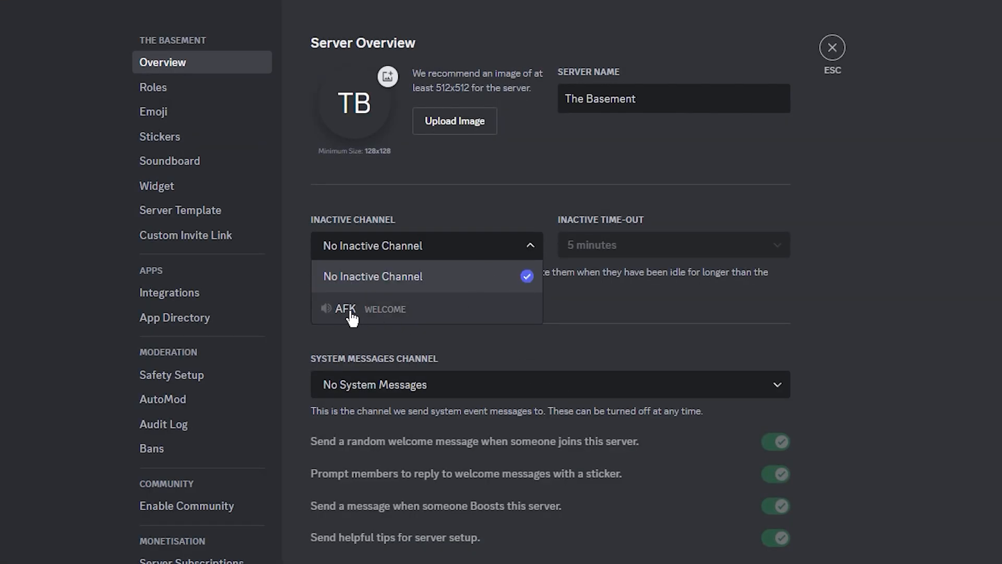
pyautogui.click(379, 314)
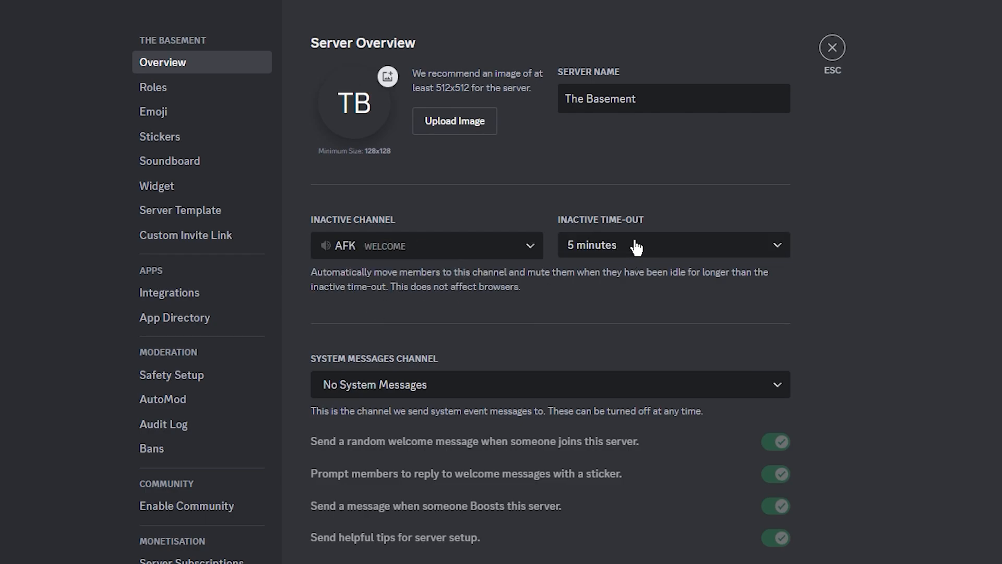
pyautogui.click(636, 246)
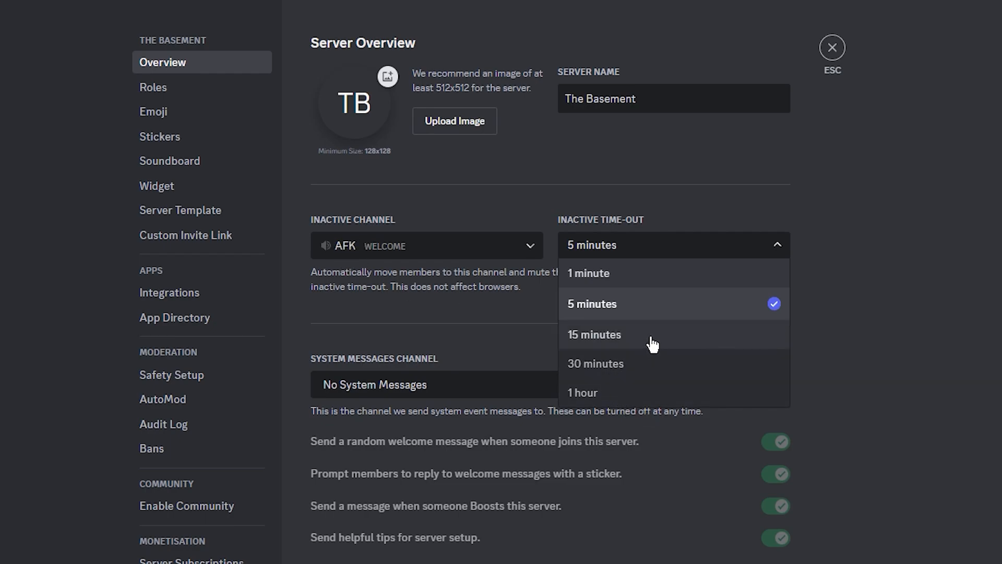
pyautogui.click(648, 366)
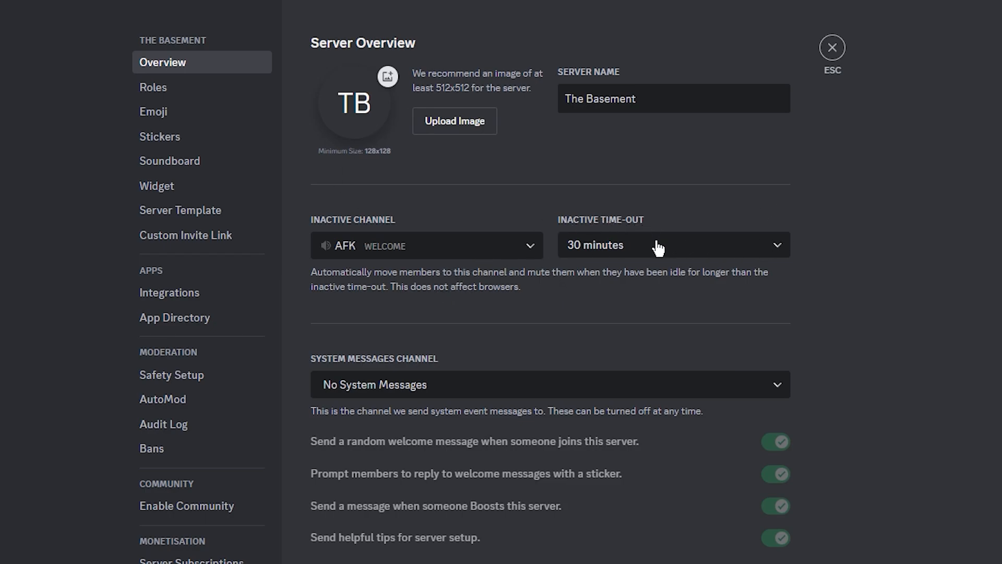
# Review the inactive time-out options without changing them and set the inactive channel to No Inactive Channel.
pyautogui.click(701, 245)
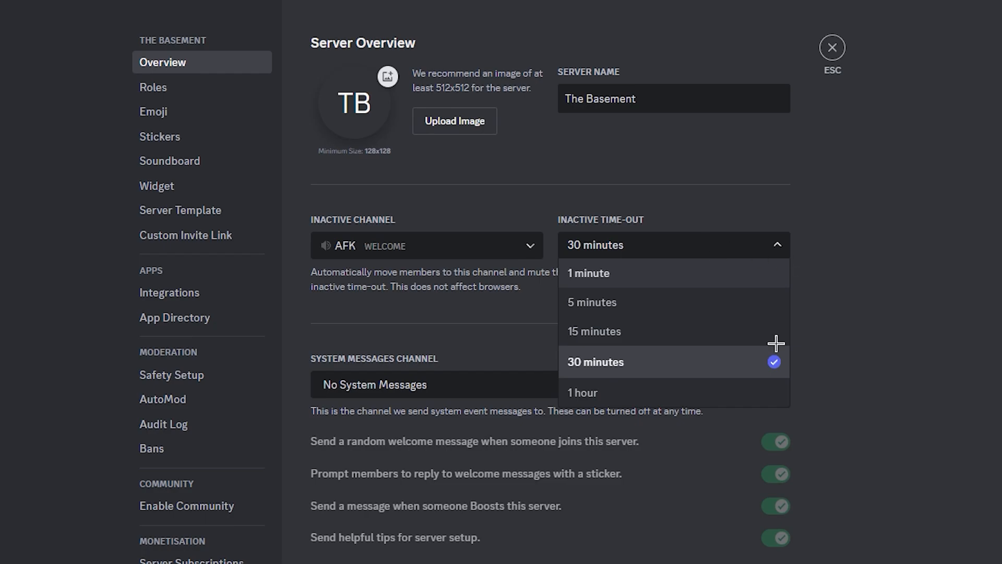
pyautogui.click(655, 245)
pyautogui.click(505, 250)
pyautogui.click(408, 275)
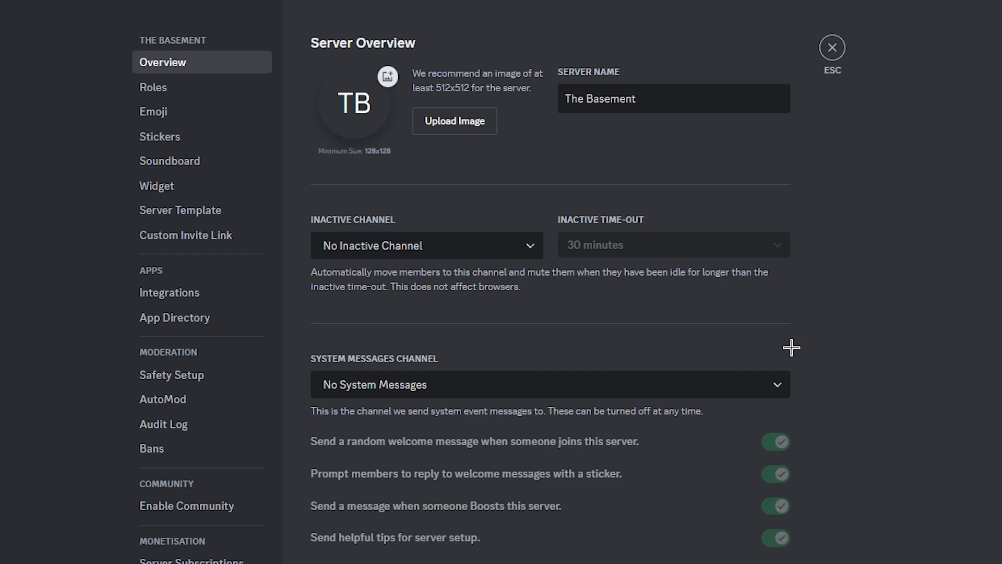
# Set the system messages channel to welcome and disable the sticker reply prompts and the helpful server setup tips.
pyautogui.click(531, 396)
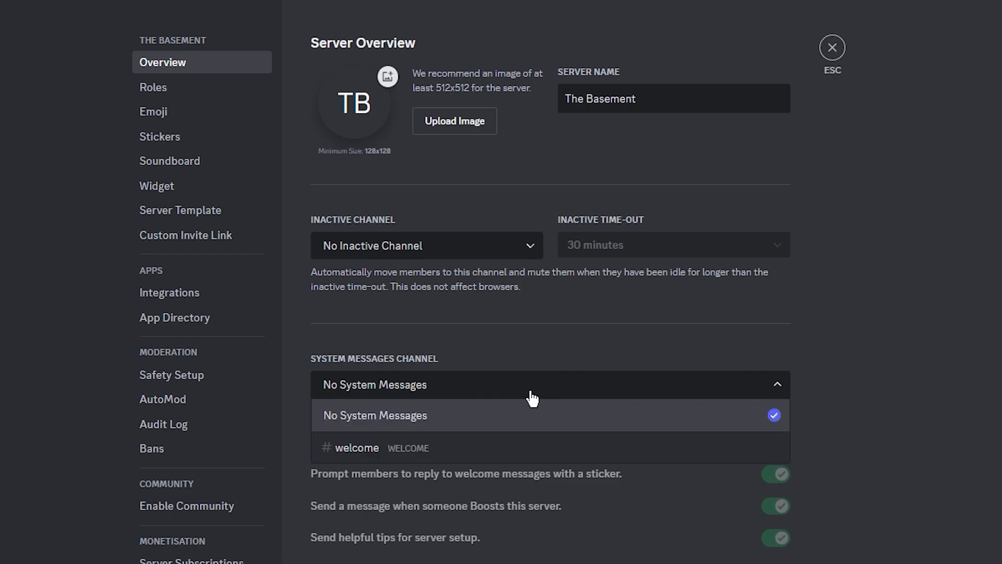
pyautogui.click(455, 446)
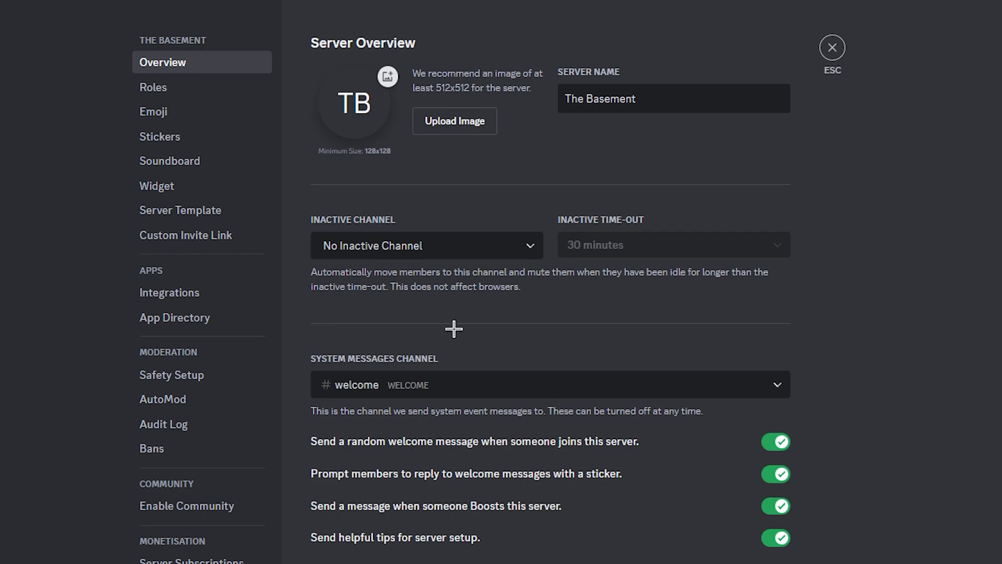
pyautogui.click(780, 538)
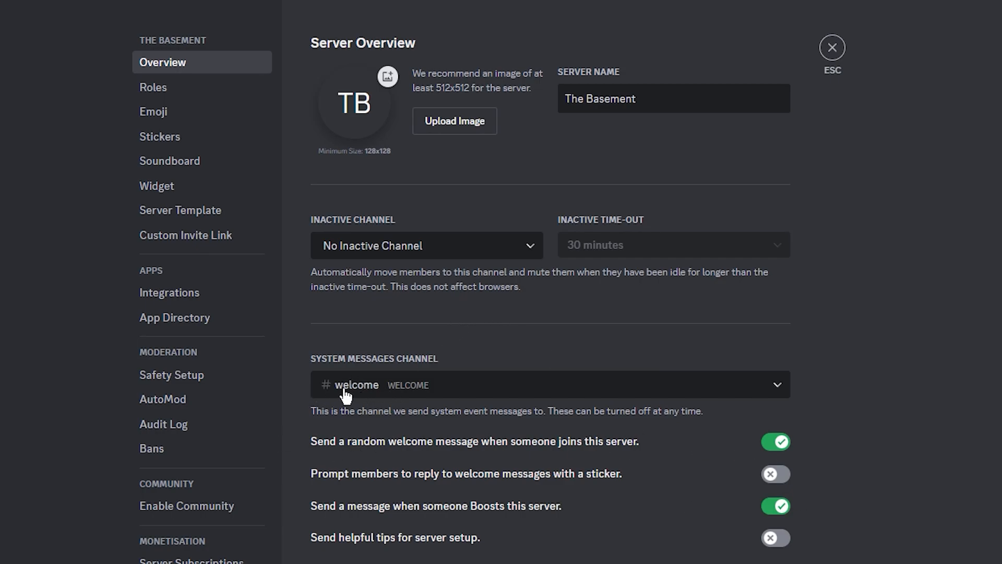
# Review the default notification, boost progress bar and server background settings, including the boost perks for the banner background.
pyautogui.scroll(-5, 552, 487)
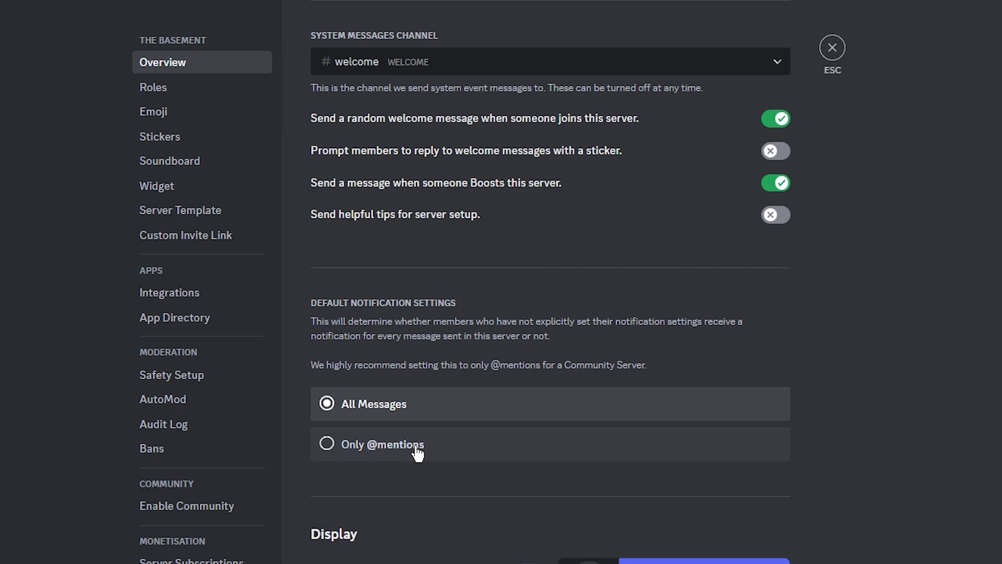
pyautogui.scroll(-5, 509, 514)
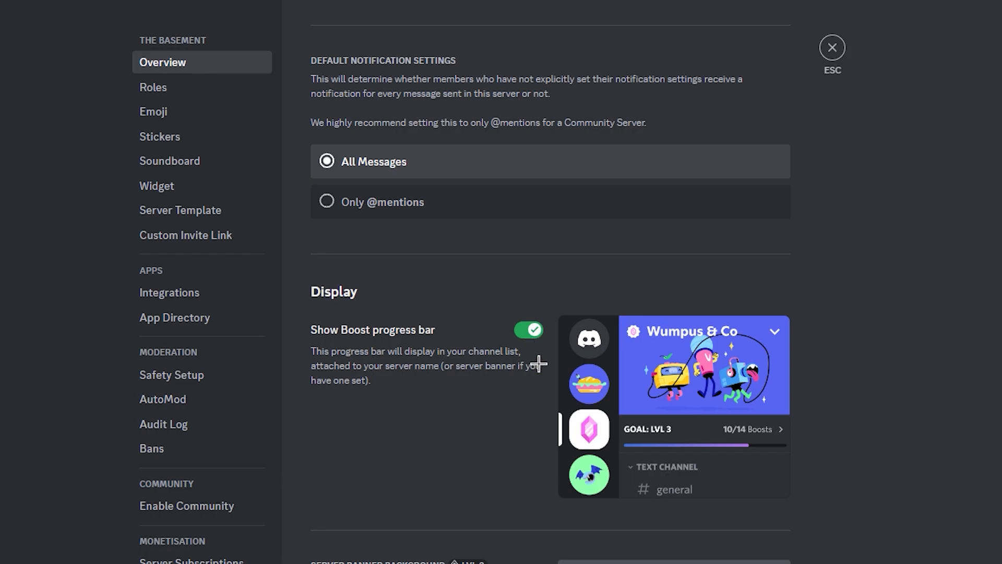
pyautogui.scroll(-3, 541, 375)
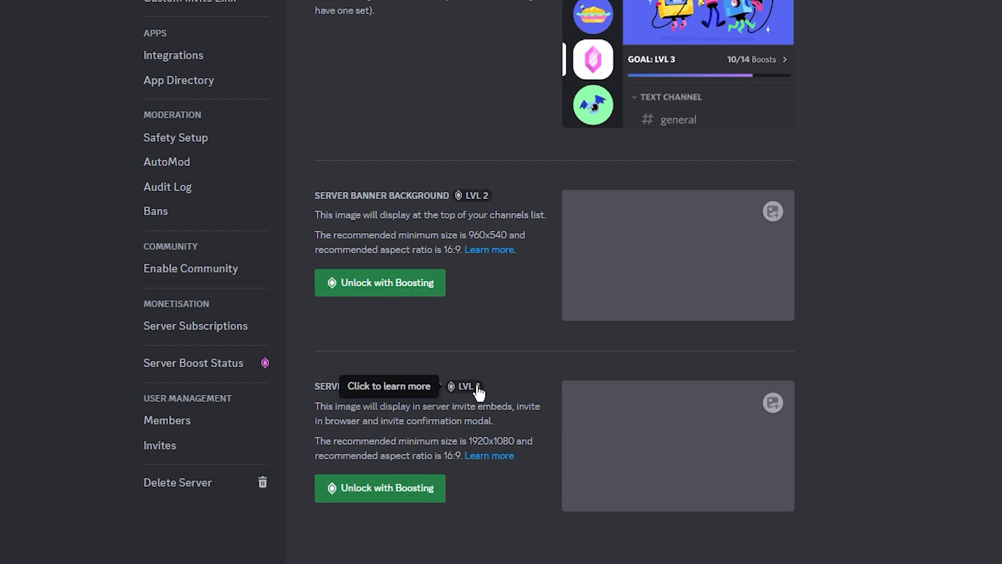
pyautogui.click(464, 204)
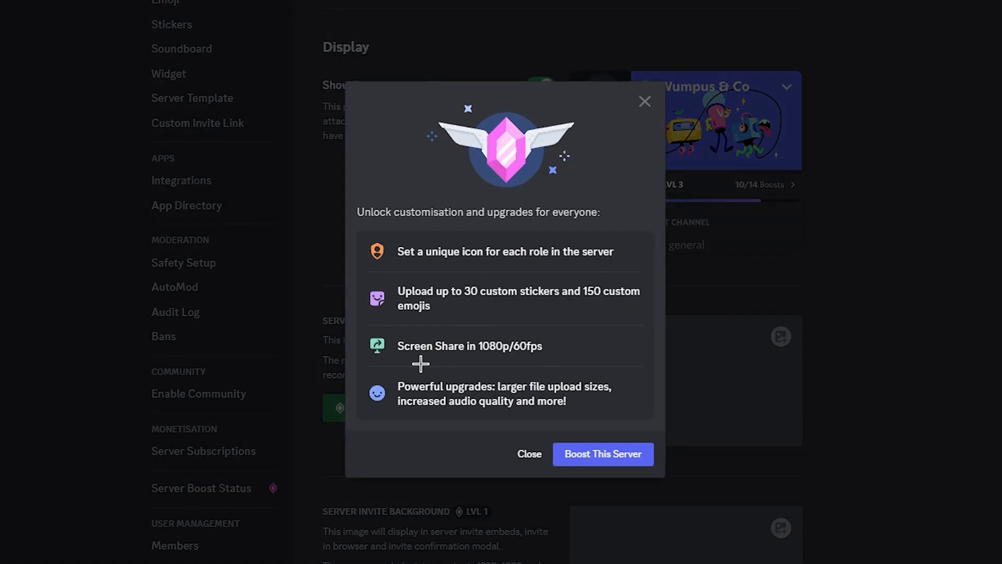
pyautogui.click(526, 454)
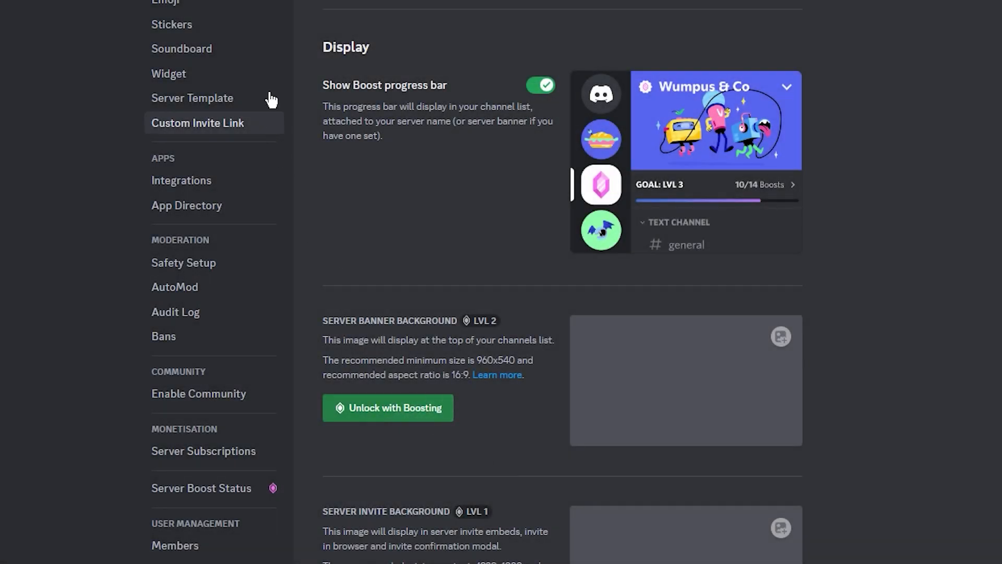